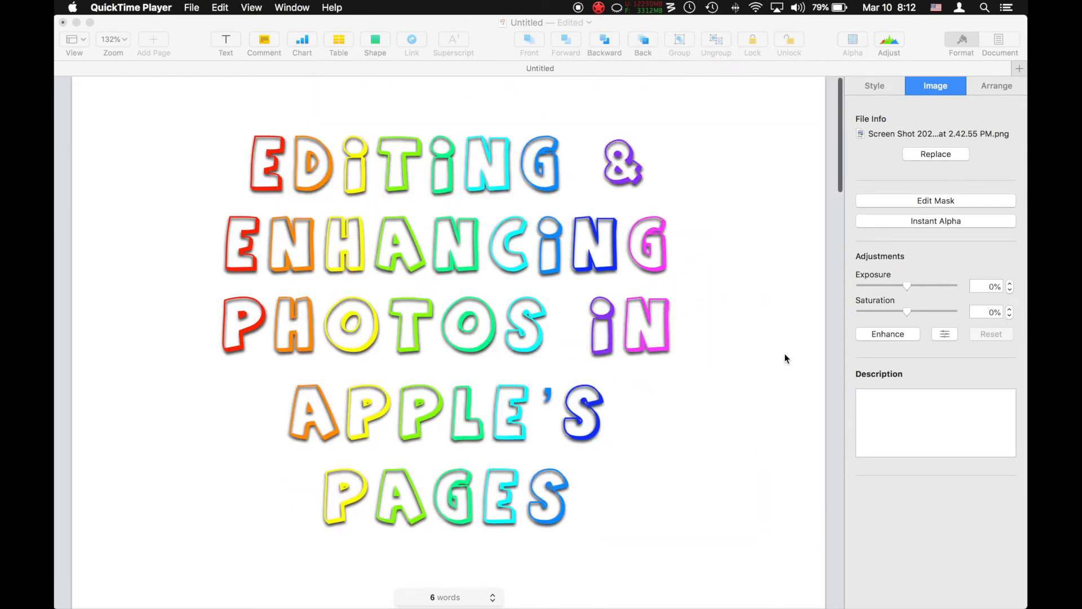
# Select the right-hand church photo and show its image format settings
pyautogui.scroll(-10, 784, 353)
pyautogui.scroll(-2, 785, 354)
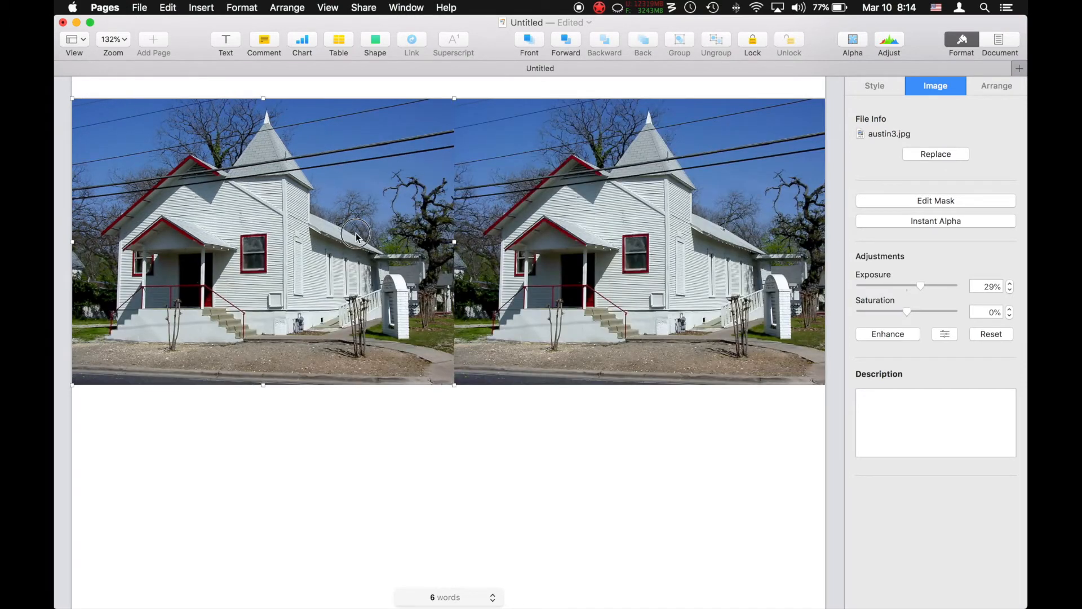
pyautogui.moveTo(369, 237); pyautogui.dragTo(370, 236)
pyautogui.click(540, 252)
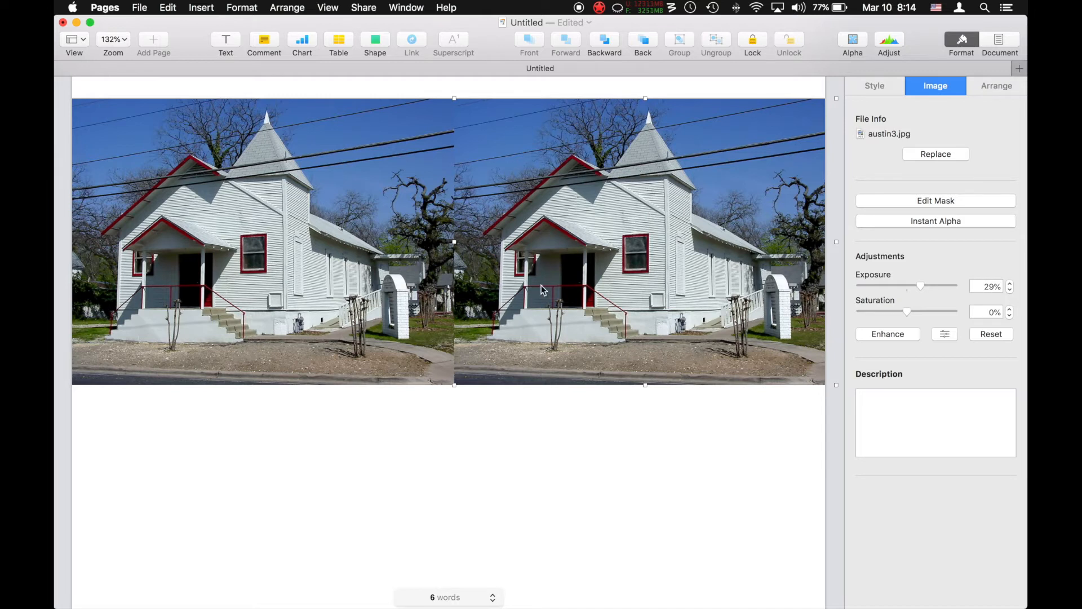
pyautogui.click(960, 40)
pyautogui.click(961, 41)
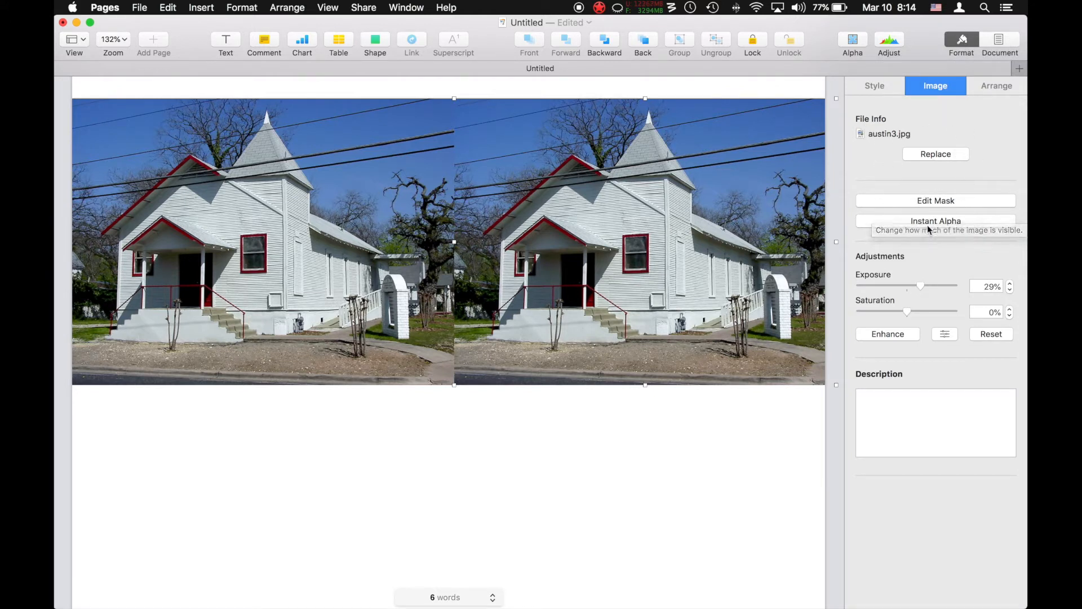
# Try an exposure of 23% with saturation at 100%, -100% and 12% on the right-hand church photo
pyautogui.moveTo(921, 287); pyautogui.dragTo(966, 313)
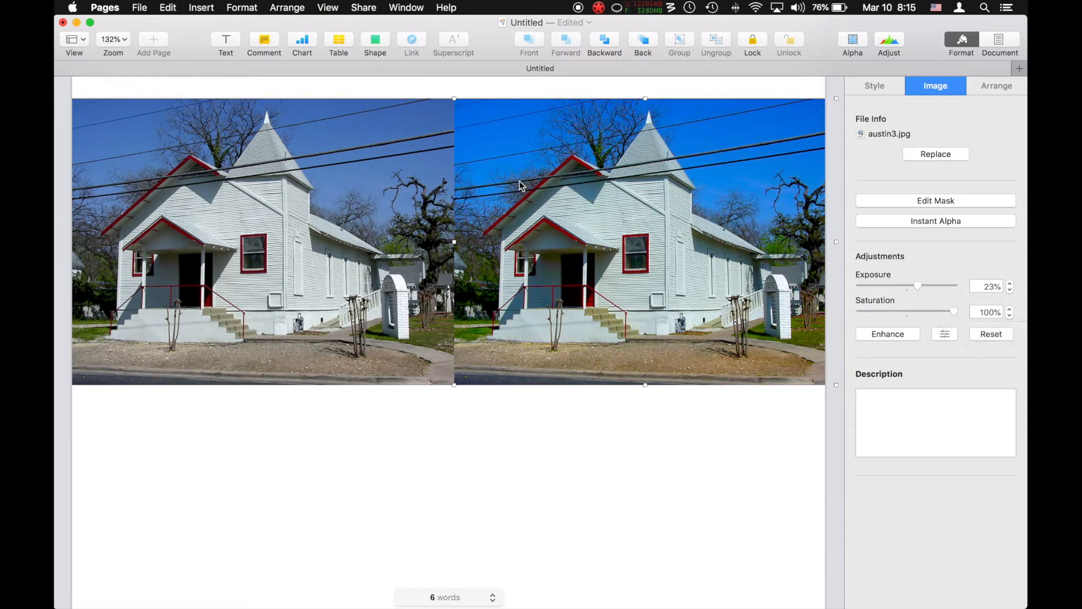
pyautogui.moveTo(953, 311); pyautogui.dragTo(828, 320)
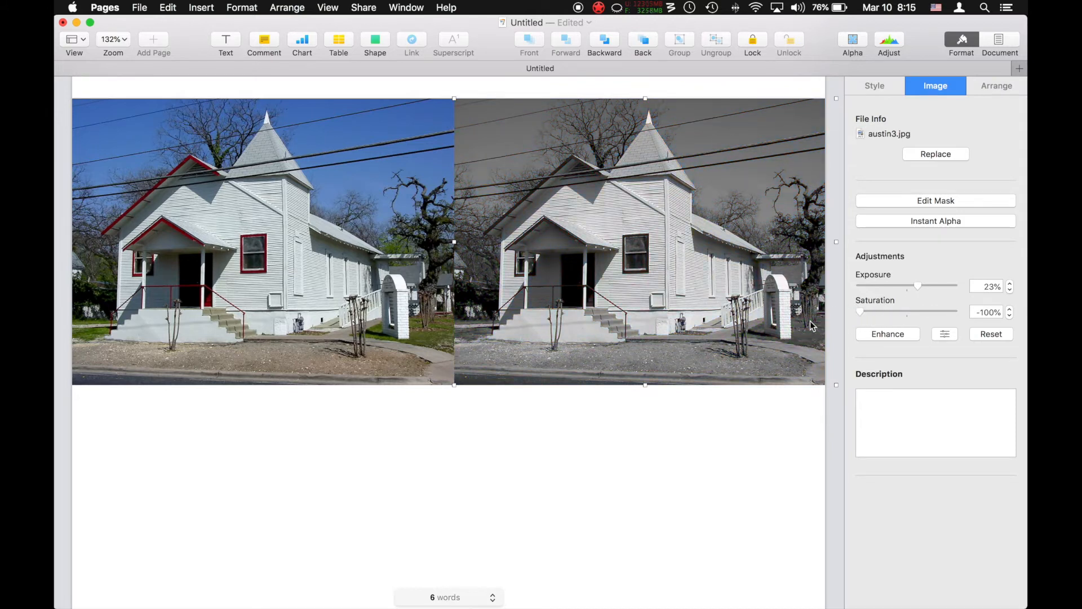
pyautogui.moveTo(861, 312); pyautogui.dragTo(914, 313)
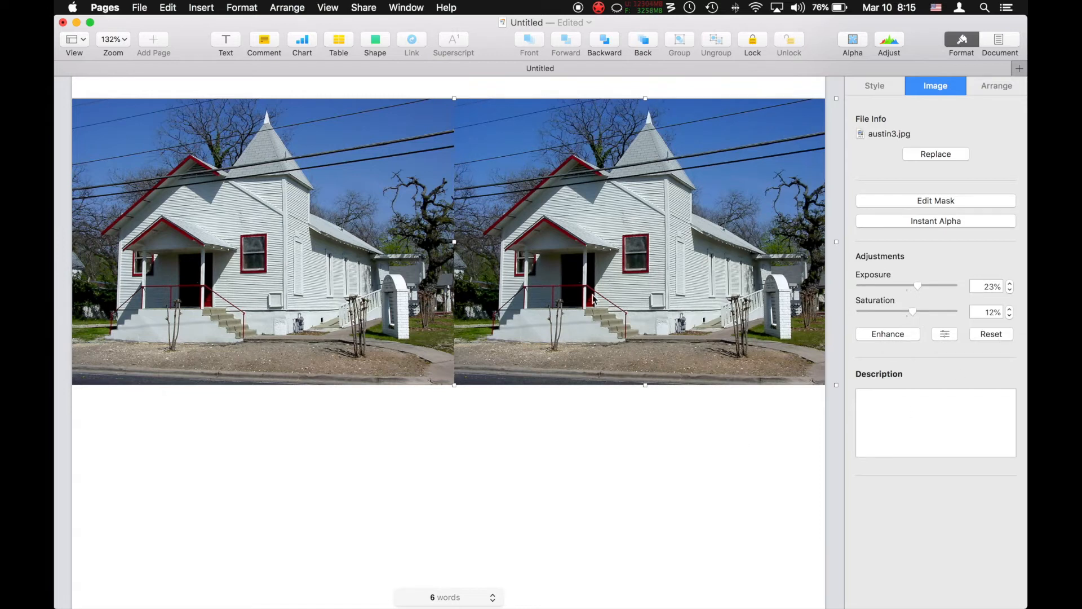
# Reset the image adjustments of both church photos
pyautogui.click(991, 334)
pyautogui.click(376, 351)
pyautogui.click(990, 334)
# Auto-enhance the right-hand church photo and compare it with the unedited left-hand copy
pyautogui.click(629, 285)
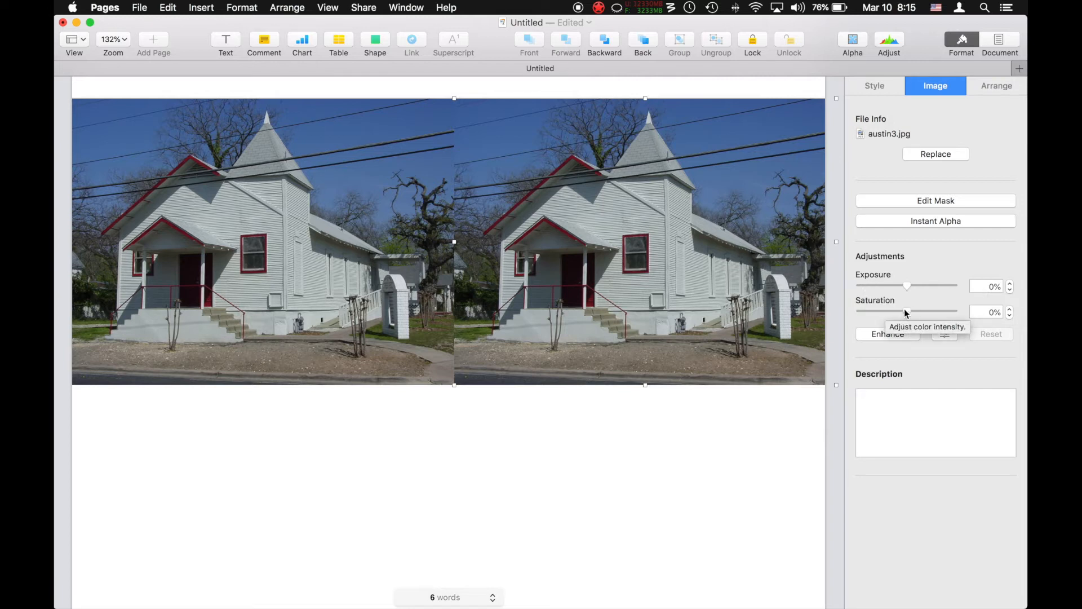
pyautogui.click(893, 341)
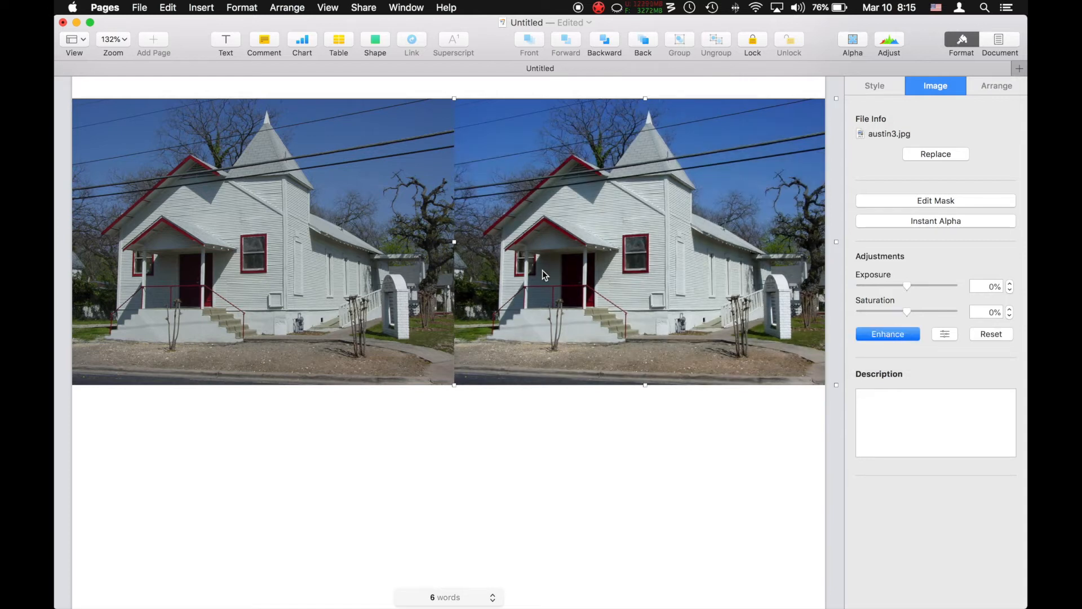
pyautogui.click(374, 223)
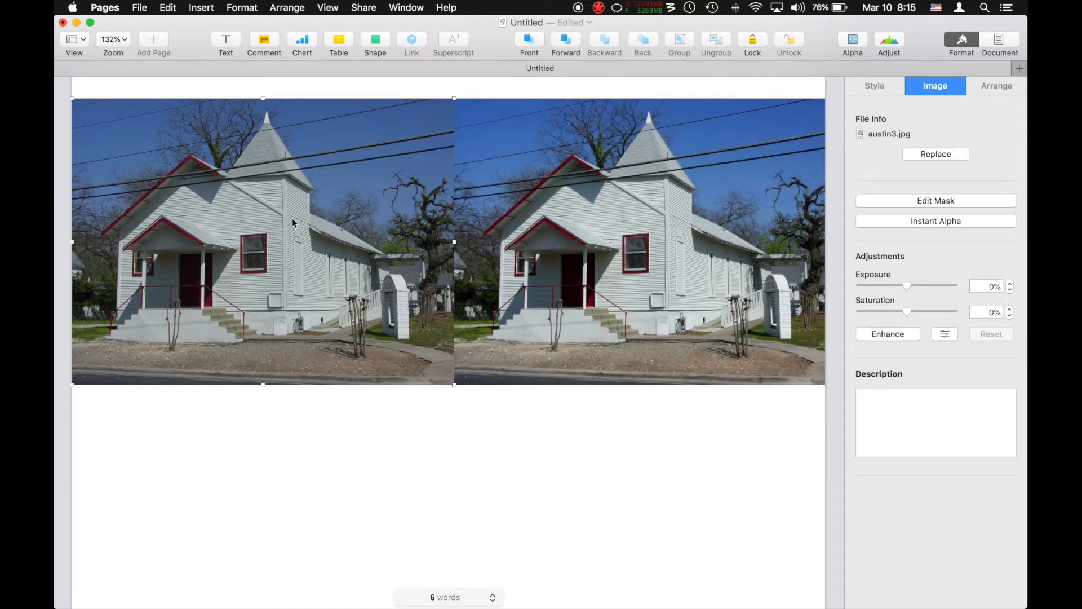
pyautogui.click(607, 221)
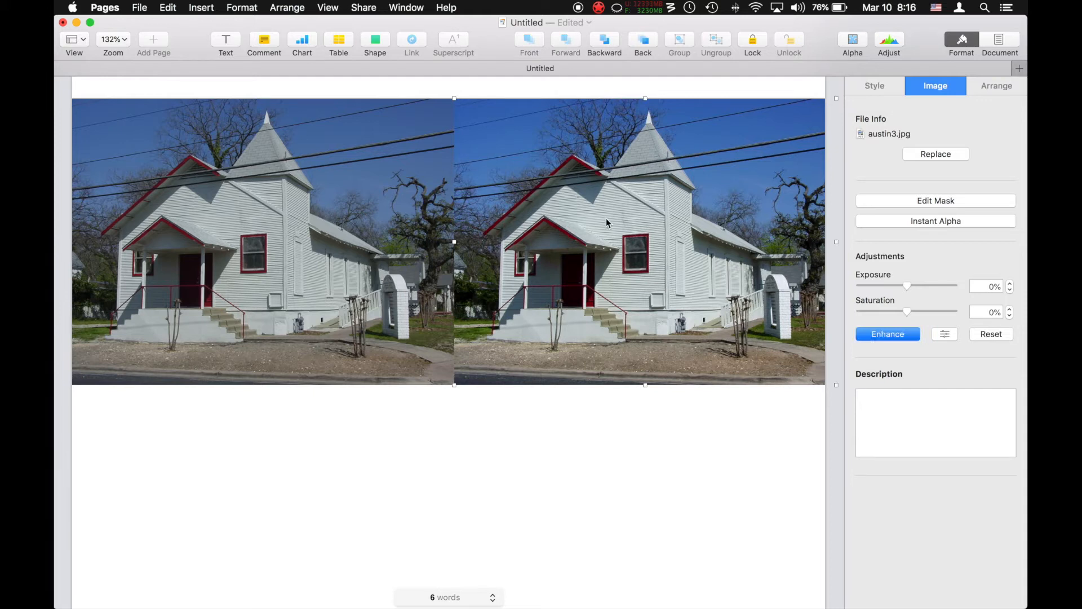
# In the right-hand church photo's advanced adjustments, set the white level to 88%, saturation to 2%, highlights to 40% and shadows to 6%
pyautogui.click(947, 337)
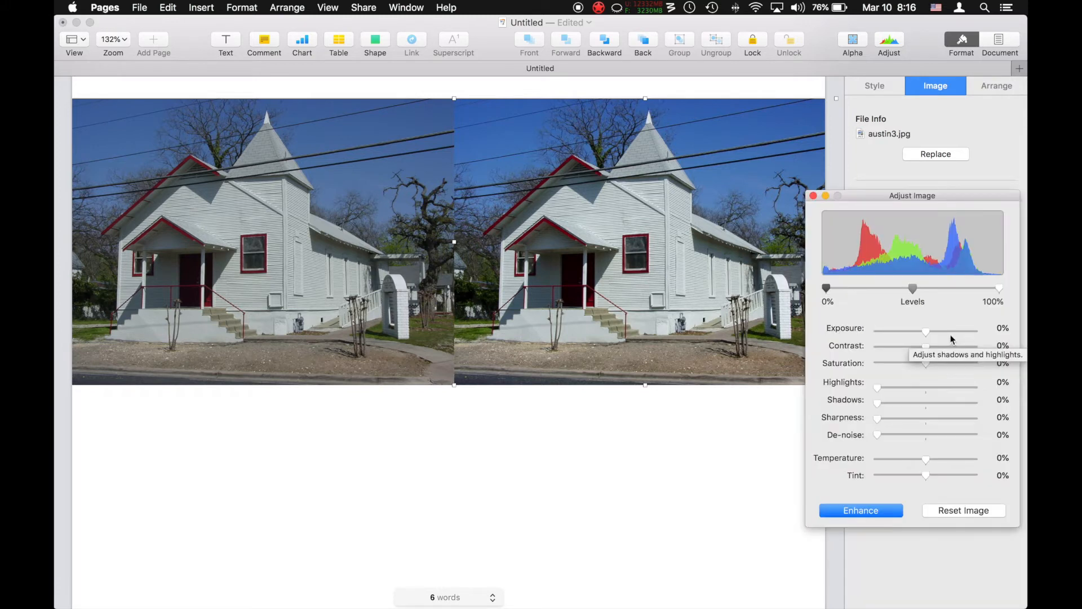
pyautogui.moveTo(940, 204); pyautogui.dragTo(360, 158)
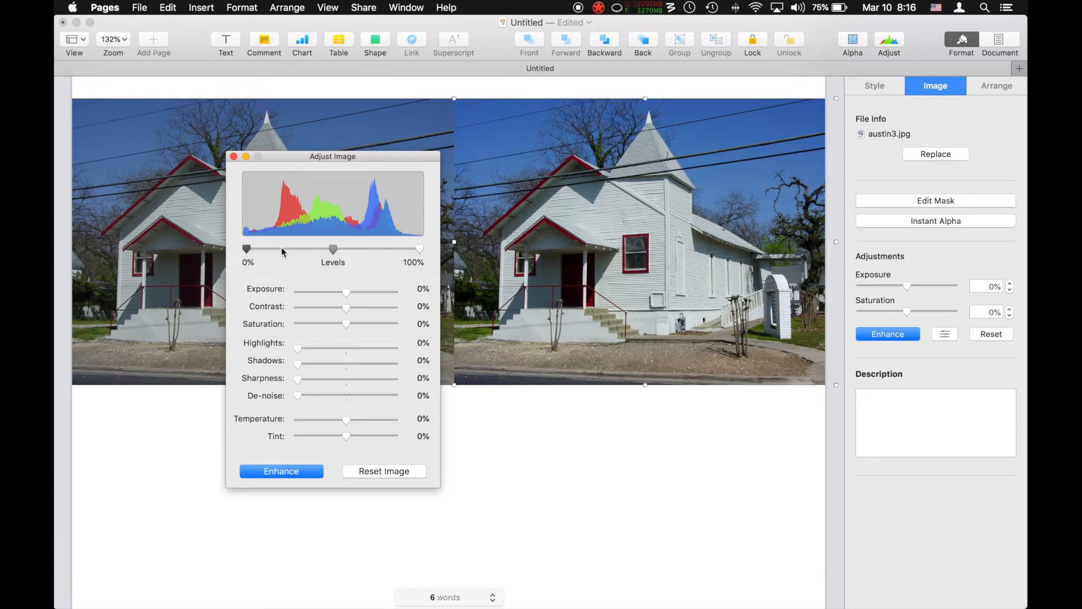
pyautogui.click(421, 251)
pyautogui.moveTo(421, 251); pyautogui.dragTo(372, 252)
pyautogui.moveTo(246, 250)
pyautogui.mouseDown()
pyautogui.moveTo(286, 252)
pyautogui.moveTo(247, 249)
pyautogui.mouseUp()
pyautogui.moveTo(346, 292)
pyautogui.mouseDown()
pyautogui.moveTo(357, 293)
pyautogui.moveTo(345, 289)
pyautogui.moveTo(350, 325)
pyautogui.moveTo(333, 305)
pyautogui.moveTo(361, 305)
pyautogui.moveTo(346, 306)
pyautogui.mouseUp()
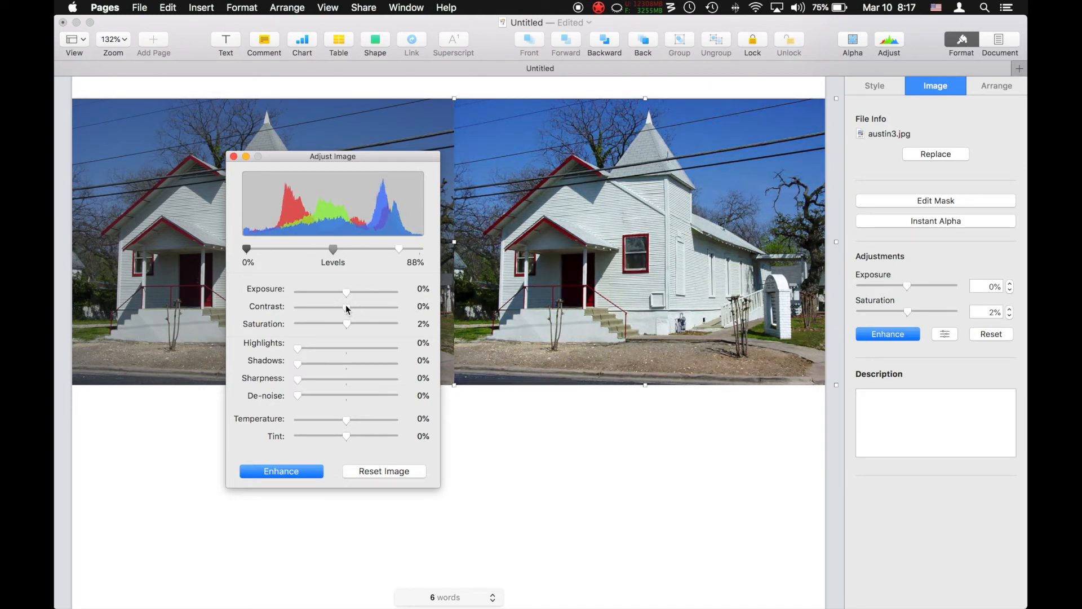
pyautogui.moveTo(297, 348); pyautogui.dragTo(374, 363)
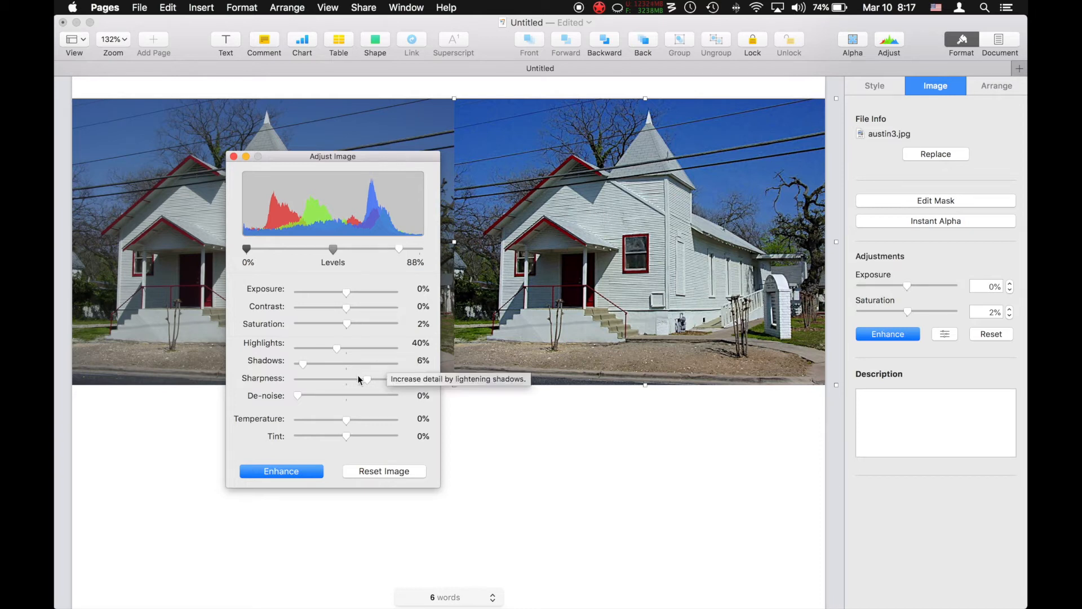
# Try a sharpness of 100% on the church photo, checking the siding close up, and return it to 0%
pyautogui.moveTo(369, 378); pyautogui.dragTo(419, 383)
pyautogui.scroll(10, 628, 183)
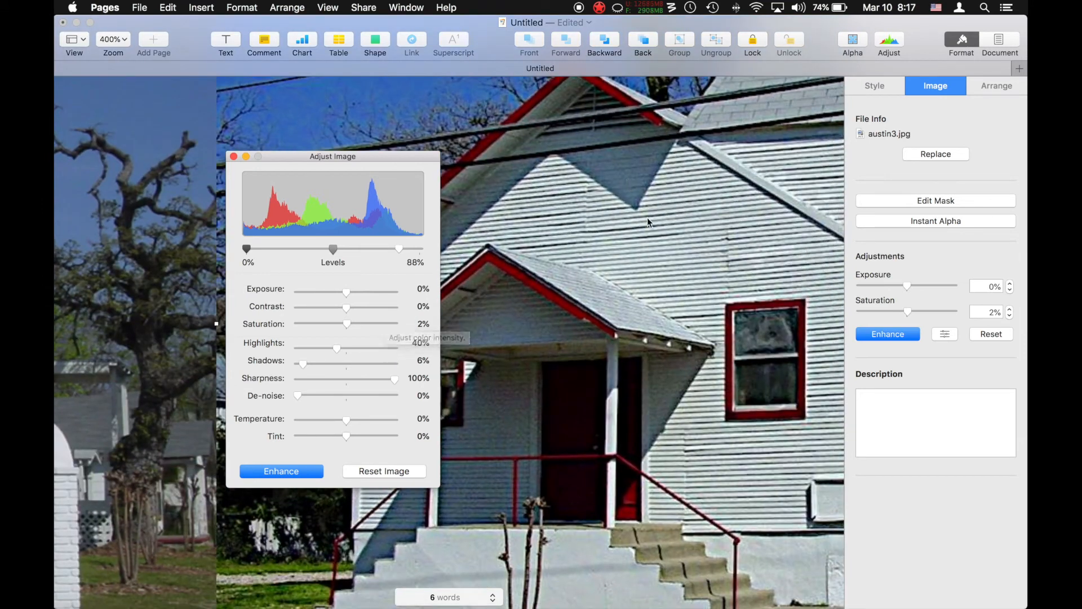
pyautogui.hscroll(5, 712, 235)
pyautogui.scroll(-1, 711, 236)
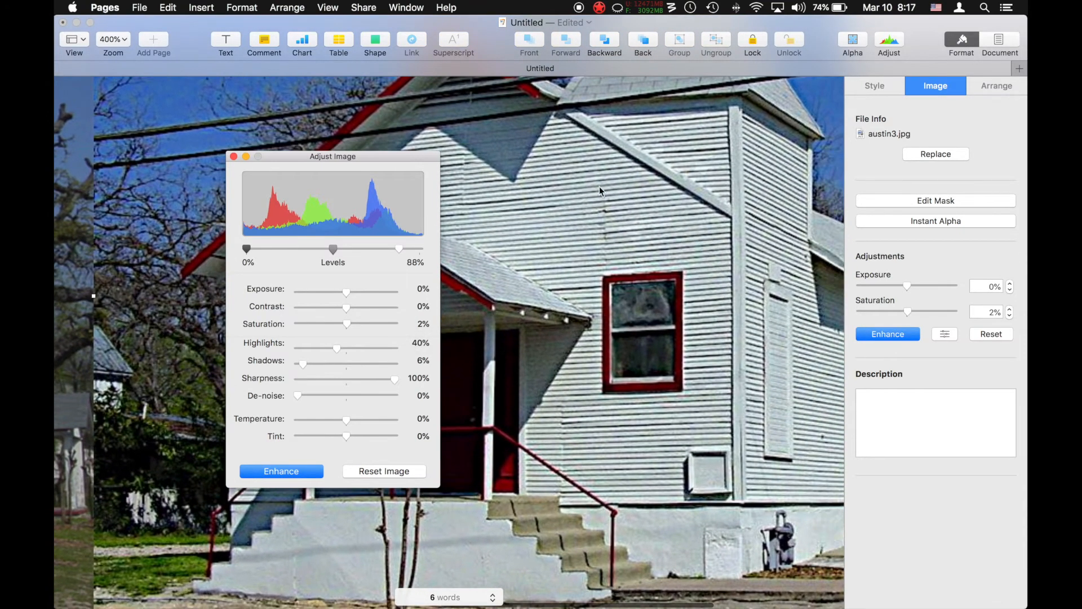
pyautogui.moveTo(394, 379); pyautogui.dragTo(448, 383)
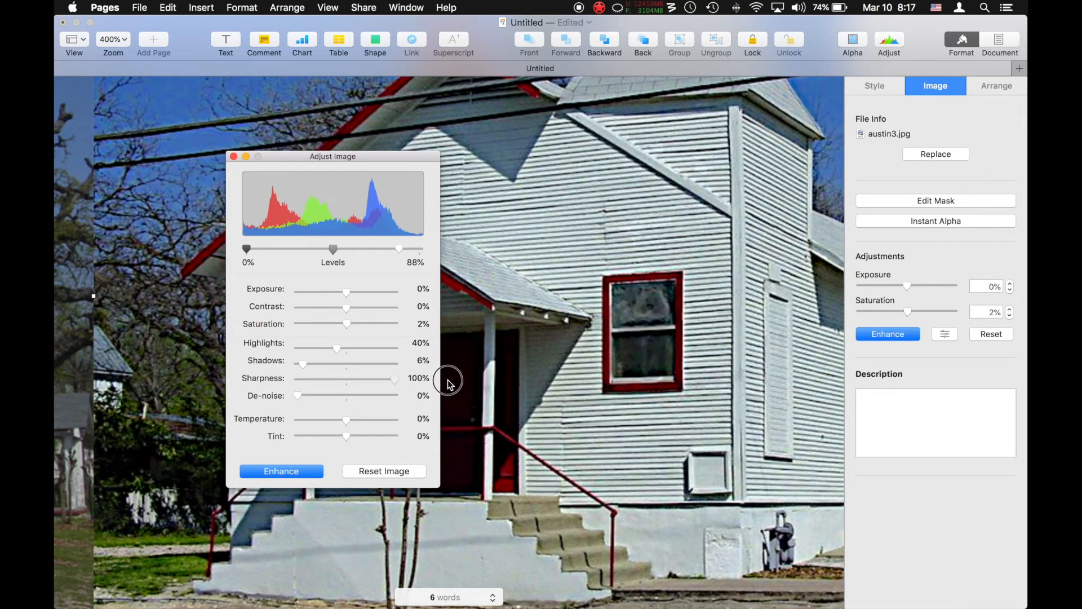
pyautogui.moveTo(448, 383); pyautogui.dragTo(294, 387)
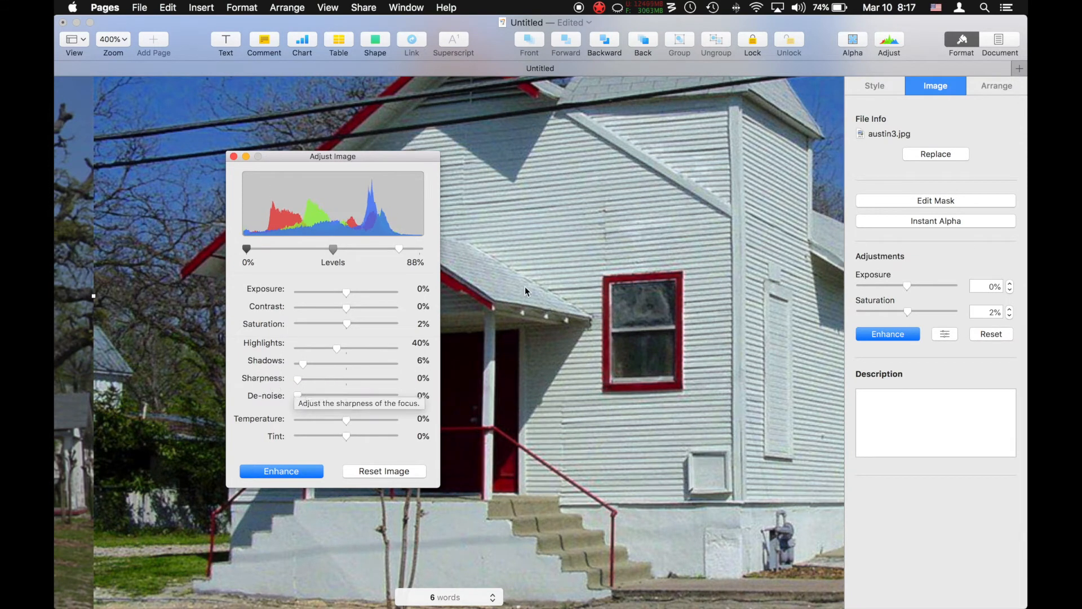
# Try de-noise at 88% and 100% on the church photo, return it to 0% and close the adjustments
pyautogui.scroll(10, 525, 287)
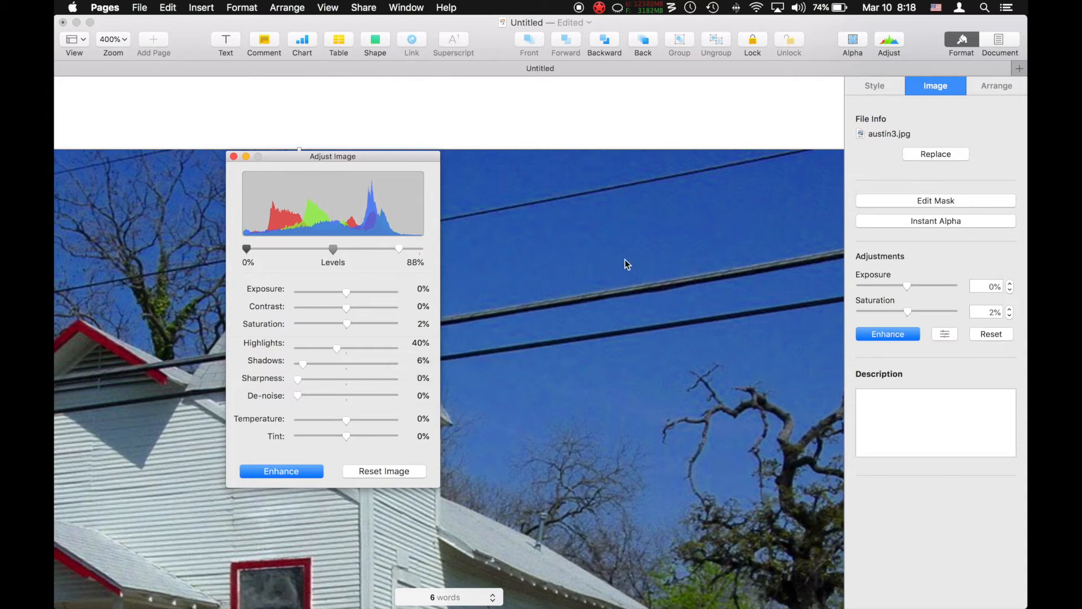
pyautogui.moveTo(298, 395); pyautogui.dragTo(382, 401)
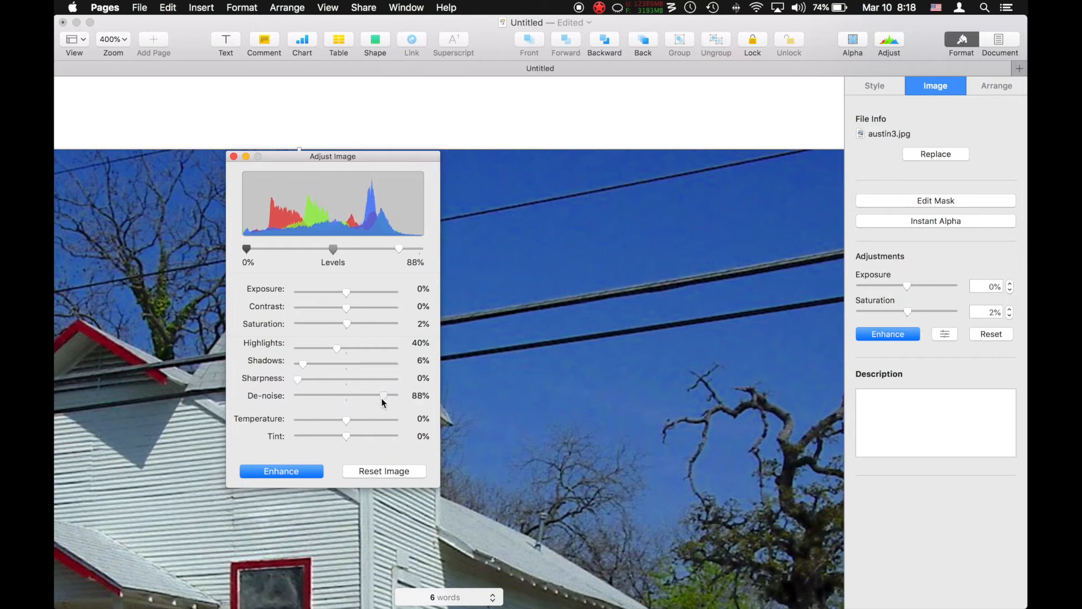
pyautogui.moveTo(382, 394); pyautogui.dragTo(297, 396)
pyautogui.scroll(-10, 553, 286)
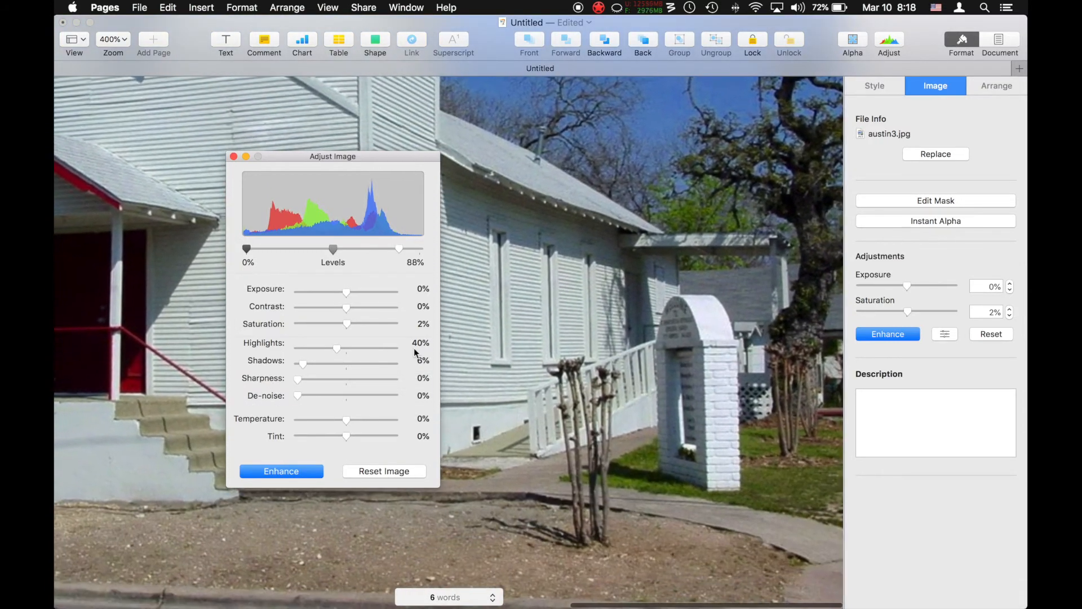
pyautogui.moveTo(297, 395); pyautogui.dragTo(417, 397)
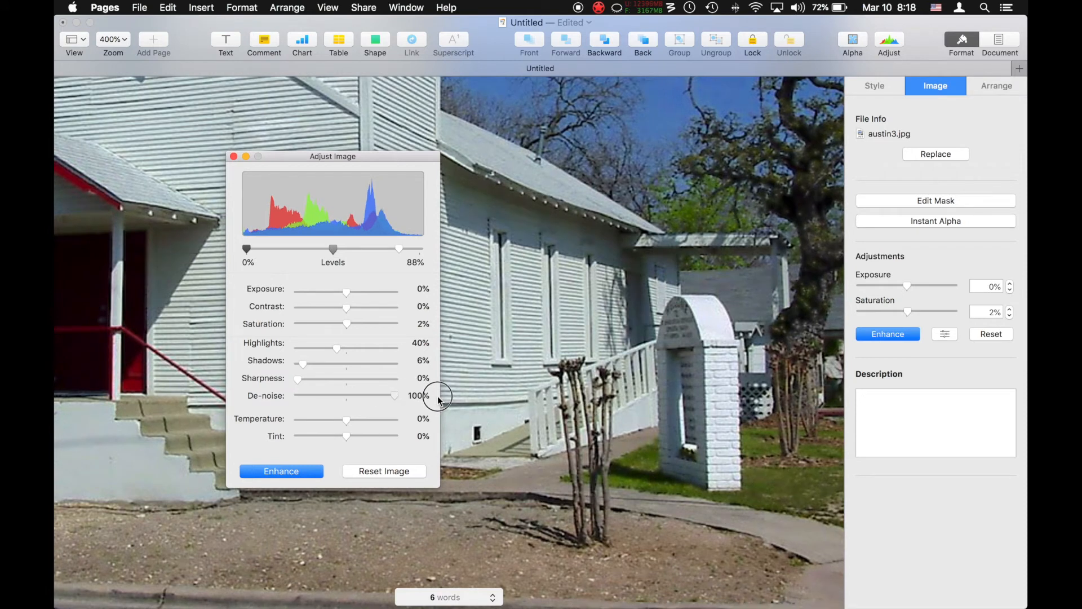
pyautogui.scroll(5, 746, 169)
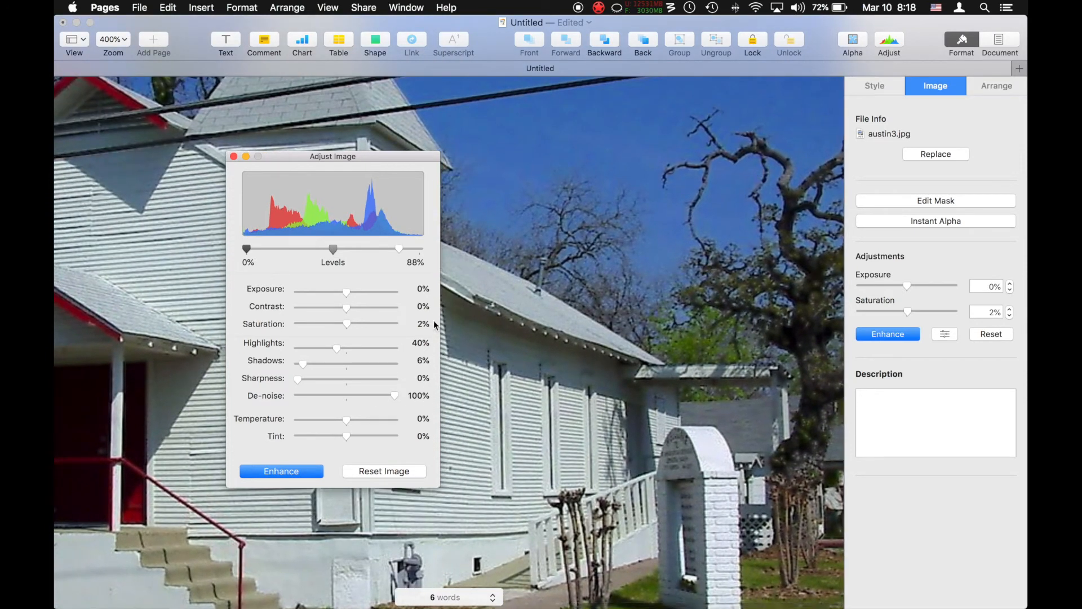
pyautogui.moveTo(394, 395); pyautogui.dragTo(270, 400)
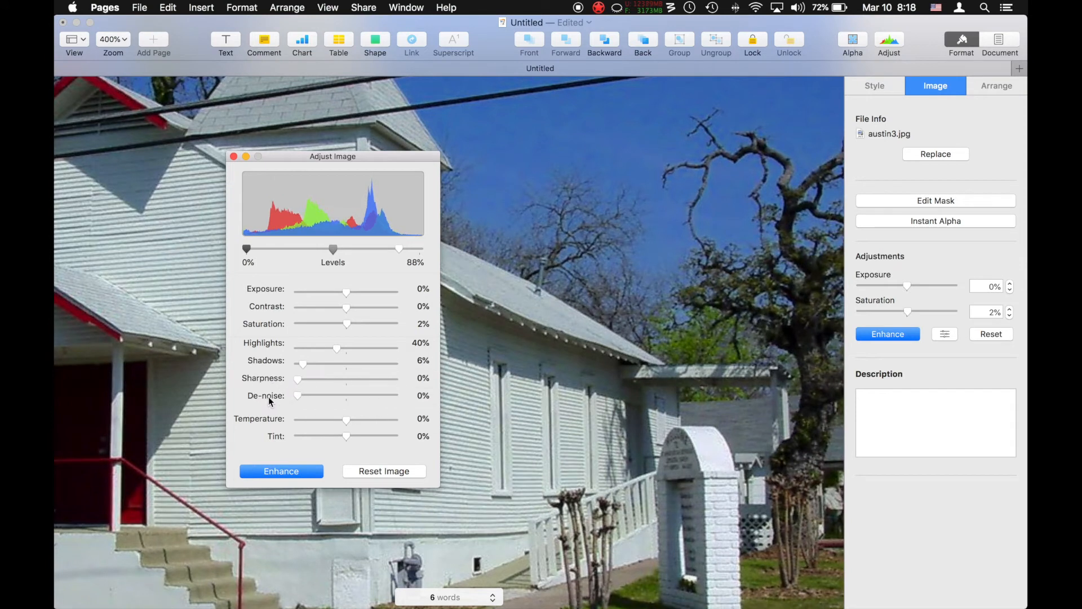
pyautogui.click(292, 394)
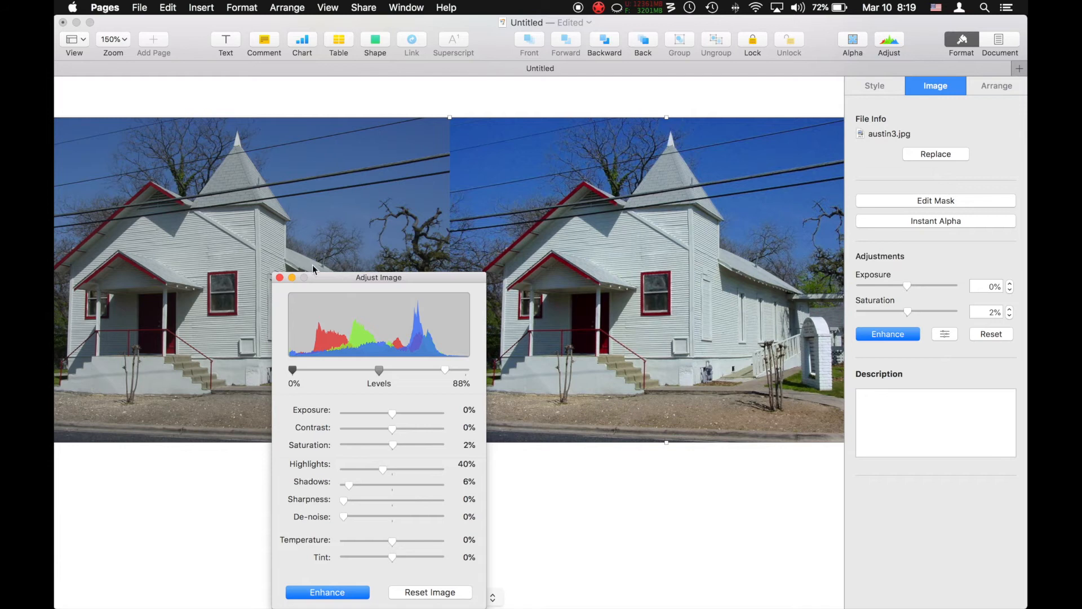
pyautogui.click(279, 277)
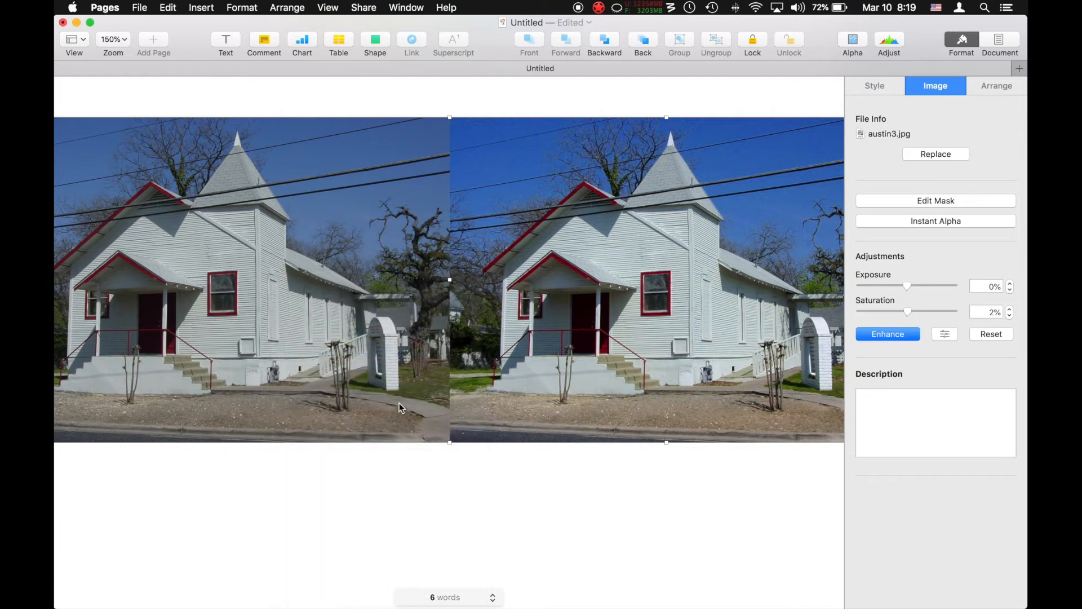
# Move the two chained-wheels photos down so they sit level side by side near the top of their page
pyautogui.scroll(1, 398, 403)
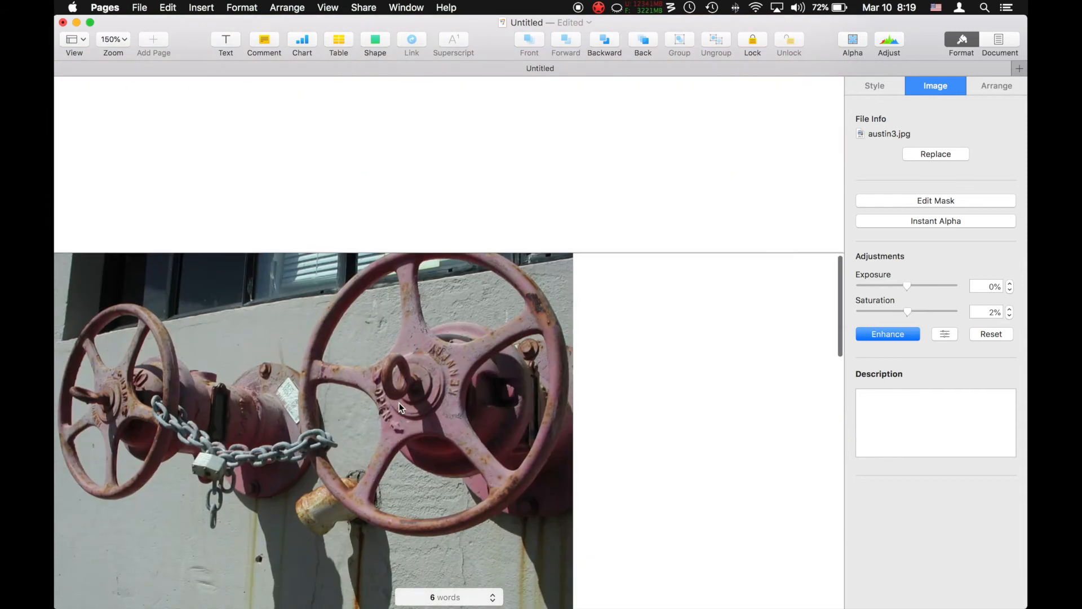
pyautogui.scroll(-5, 549, 267)
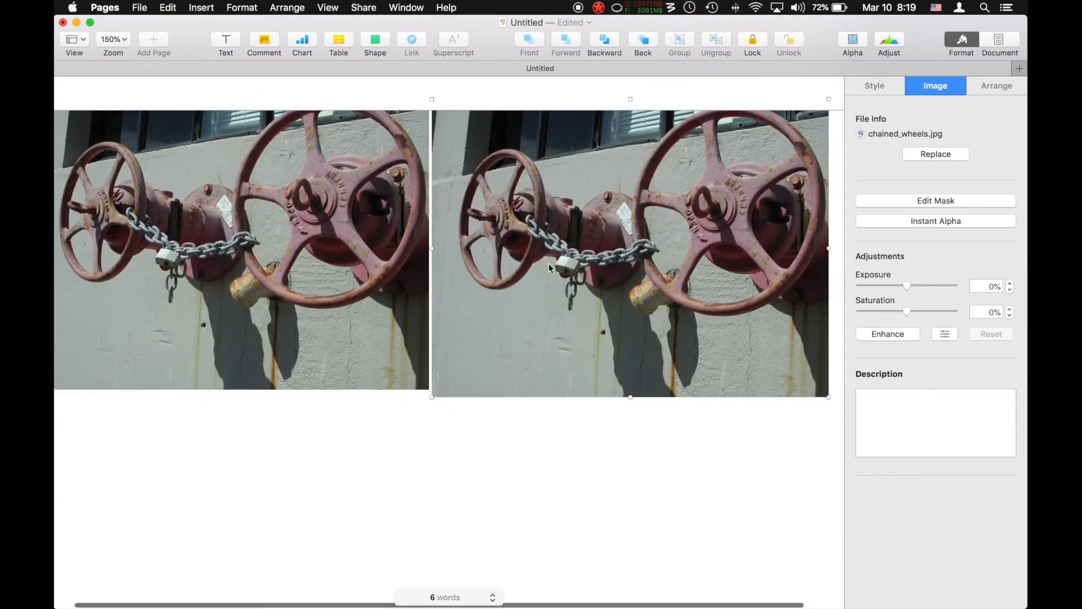
pyautogui.click(313, 291)
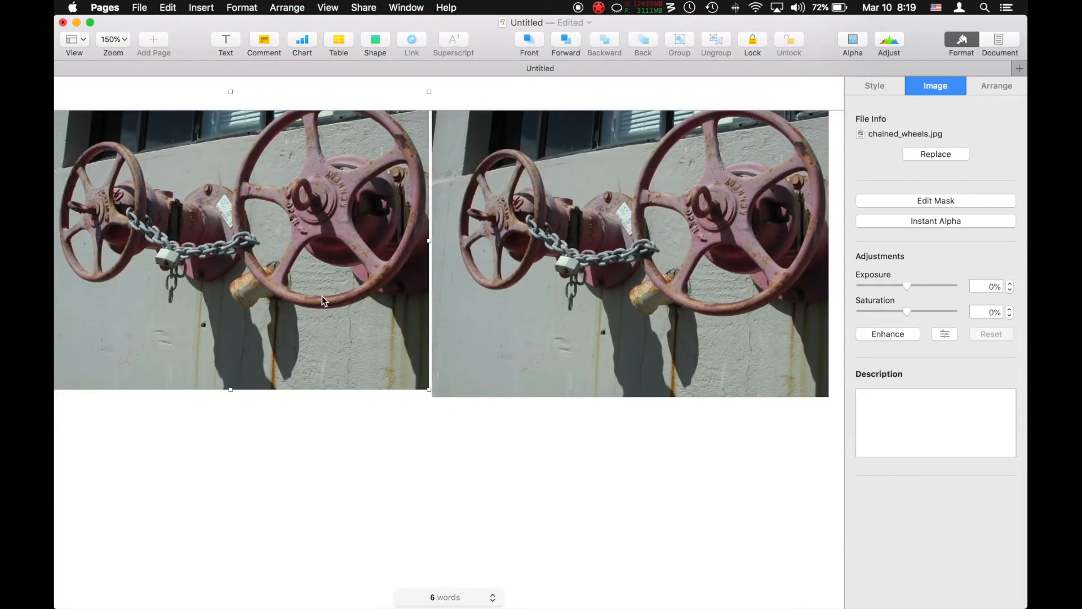
pyautogui.moveTo(501, 275); pyautogui.dragTo(499, 290)
pyautogui.moveTo(343, 253); pyautogui.dragTo(343, 276)
pyautogui.scroll(1, 250, 264)
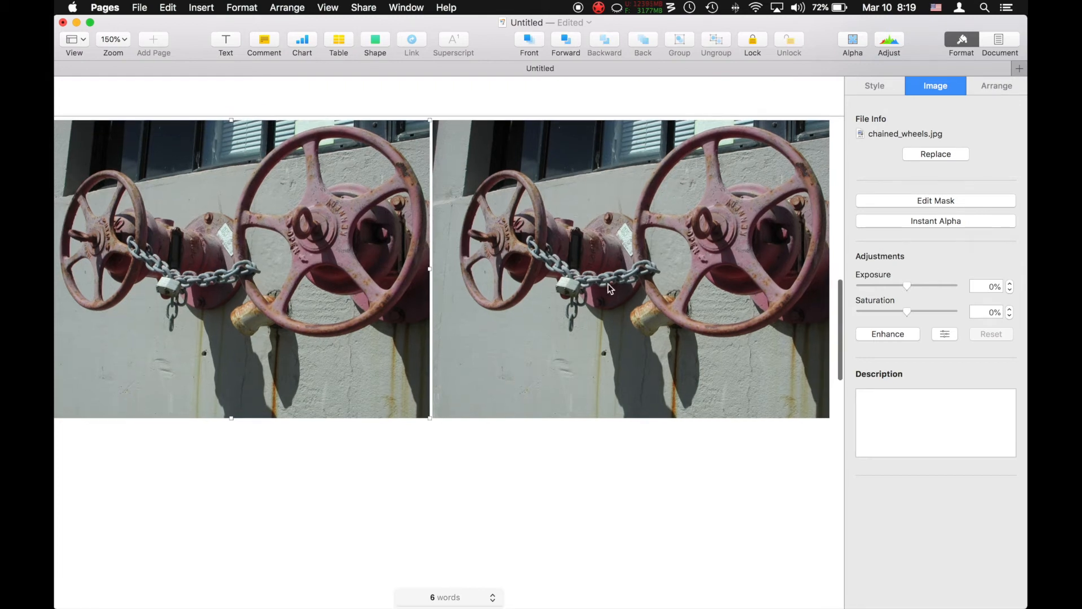
# Auto-enhance the right-hand chained-wheels photo, set its white level to 87% and slightly brighten its midtone level
pyautogui.click(576, 276)
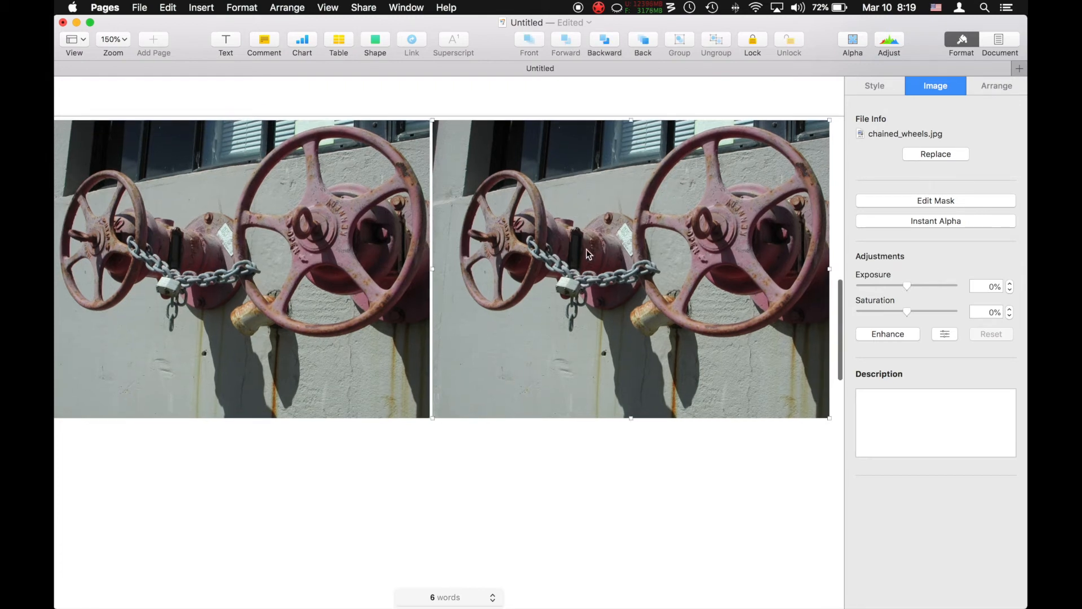
pyautogui.click(893, 336)
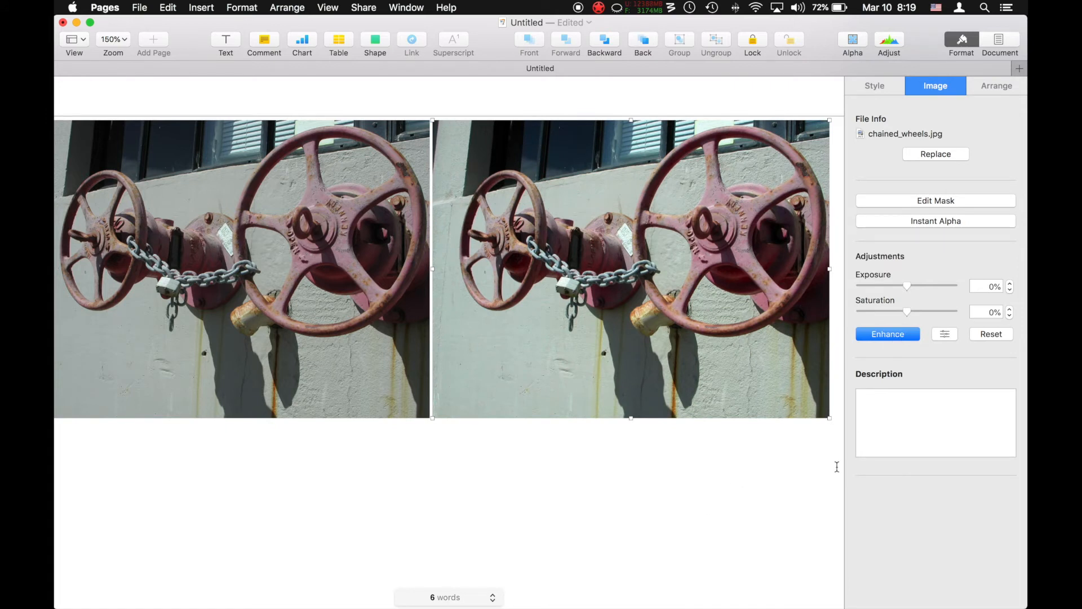
pyautogui.click(947, 334)
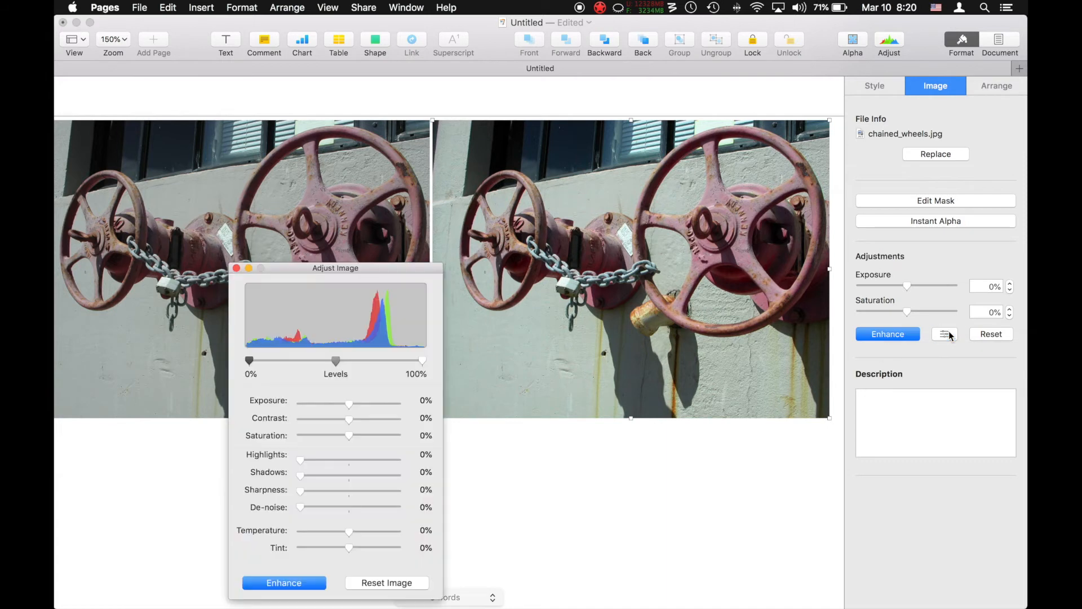
pyautogui.moveTo(377, 267); pyautogui.dragTo(354, 187)
pyautogui.moveTo(397, 278); pyautogui.dragTo(376, 279)
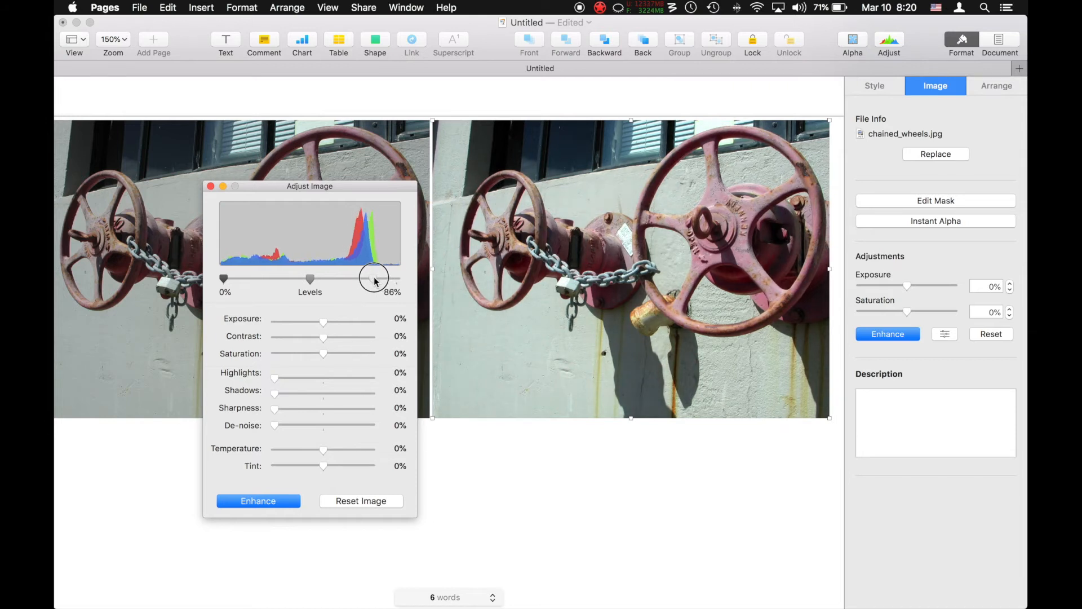
pyautogui.moveTo(309, 278)
pyautogui.mouseDown()
pyautogui.moveTo(293, 278)
pyautogui.moveTo(306, 277)
pyautogui.mouseUp()
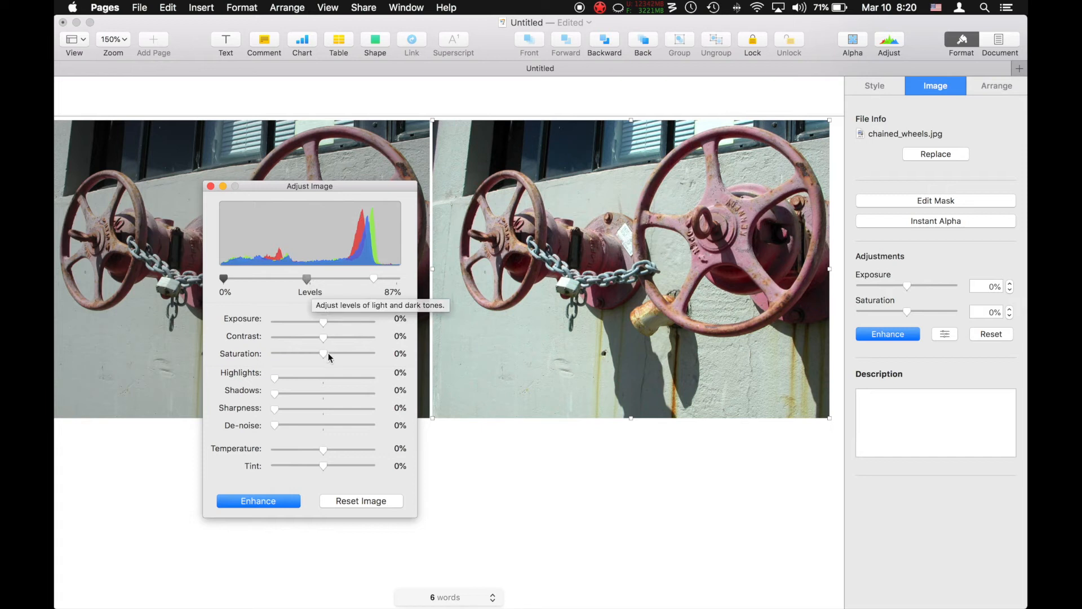
# Set the right-hand chained-wheels photo's saturation to 14% and exposure to 7%, and close the detailed adjustments
pyautogui.moveTo(326, 353); pyautogui.dragTo(329, 353)
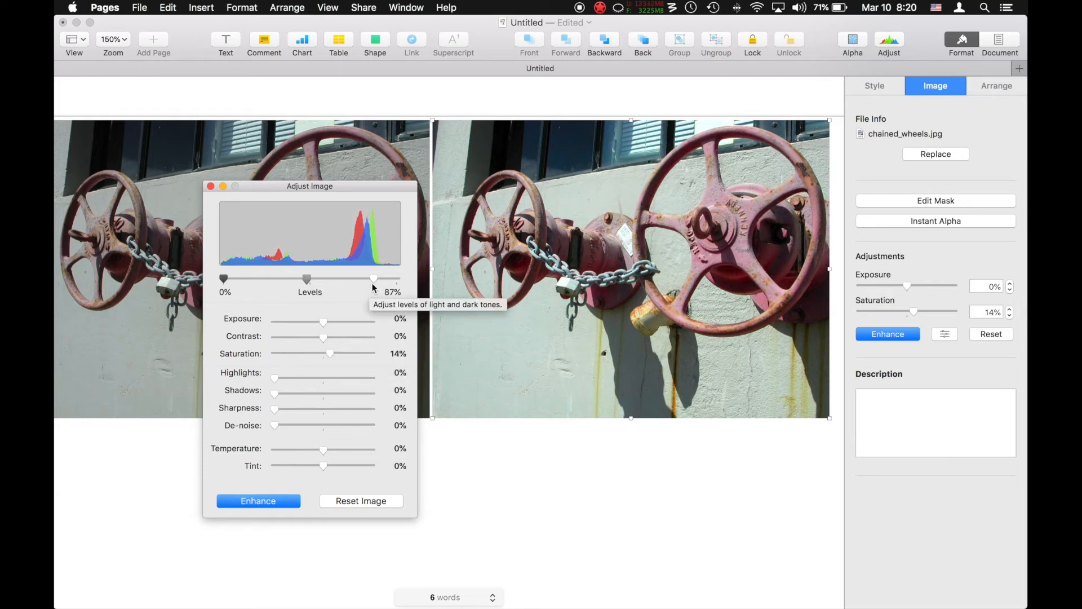
pyautogui.moveTo(323, 323); pyautogui.dragTo(327, 326)
pyautogui.click(211, 186)
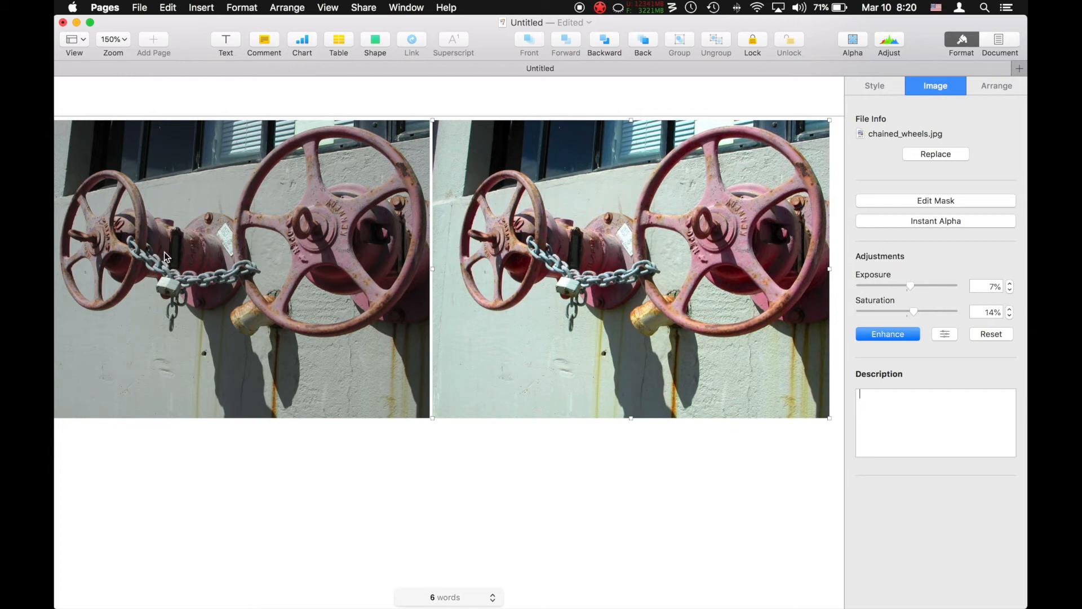
pyautogui.click(212, 245)
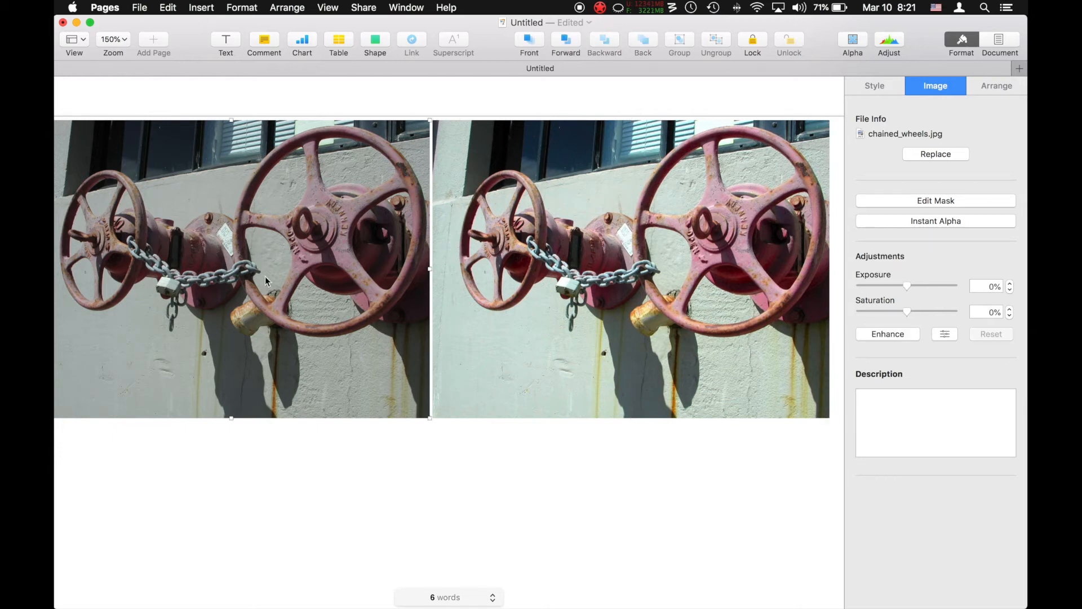
# On the page with the tower and soldier sketches, move the tower drawing slightly upward
pyautogui.scroll(-10, 265, 276)
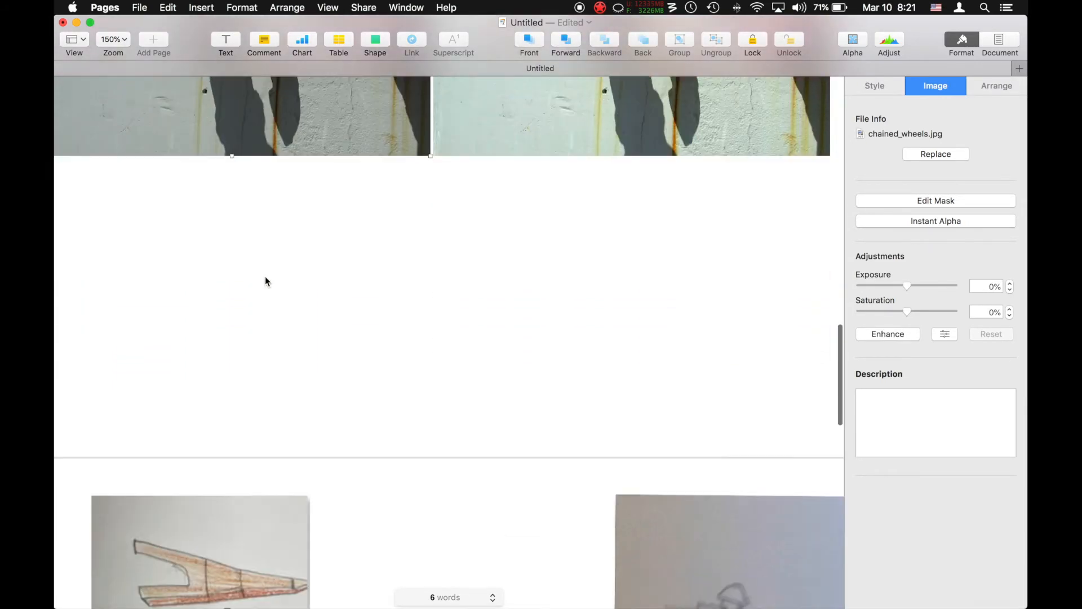
pyautogui.click(299, 308)
pyautogui.click(702, 318)
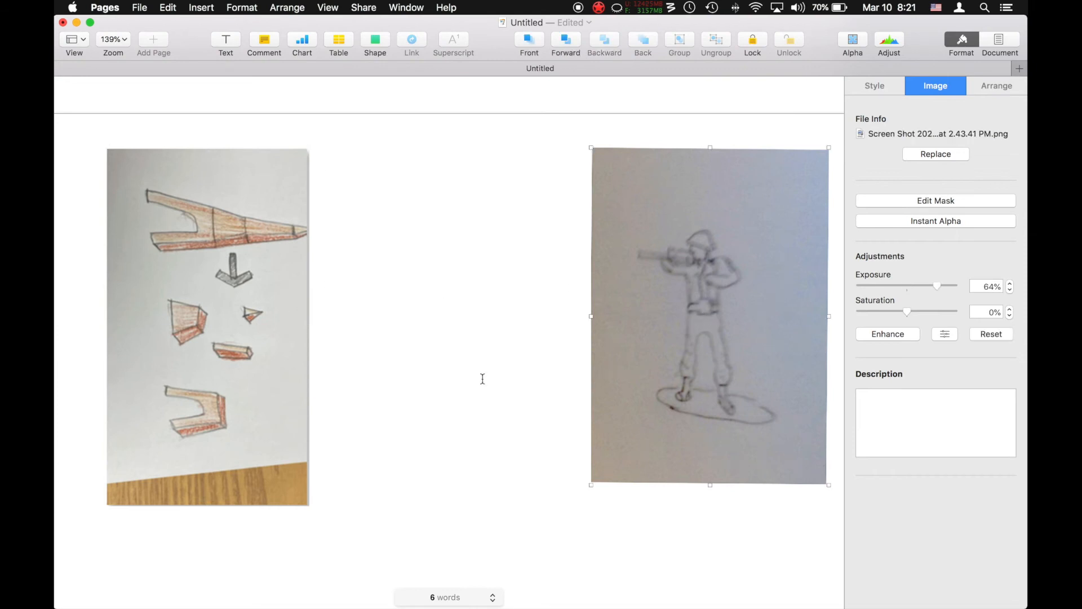
pyautogui.scroll(-2, 482, 378)
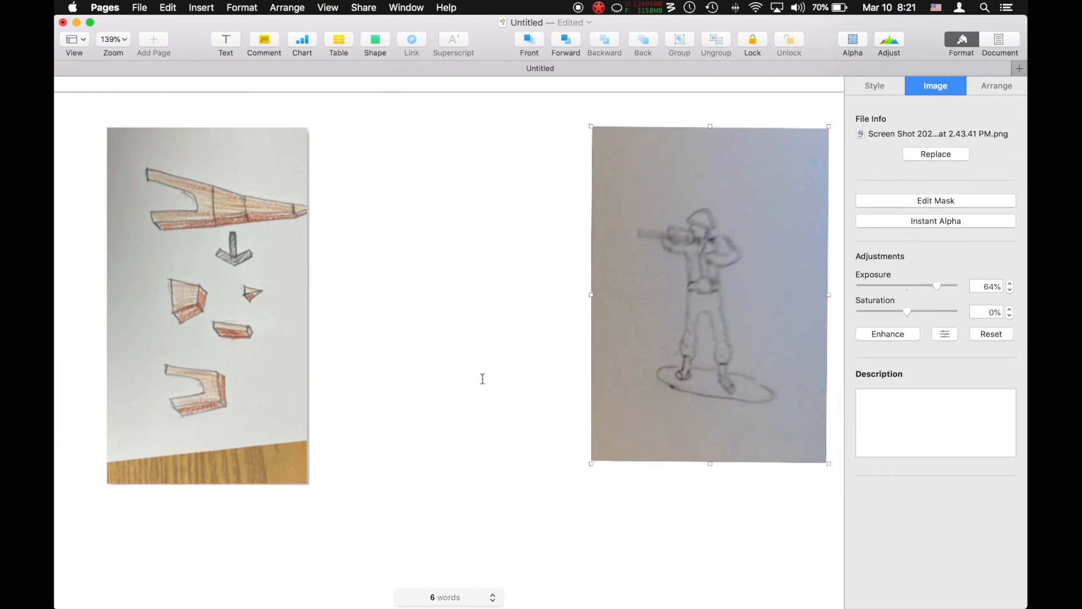
pyautogui.scroll(-2, 417, 341)
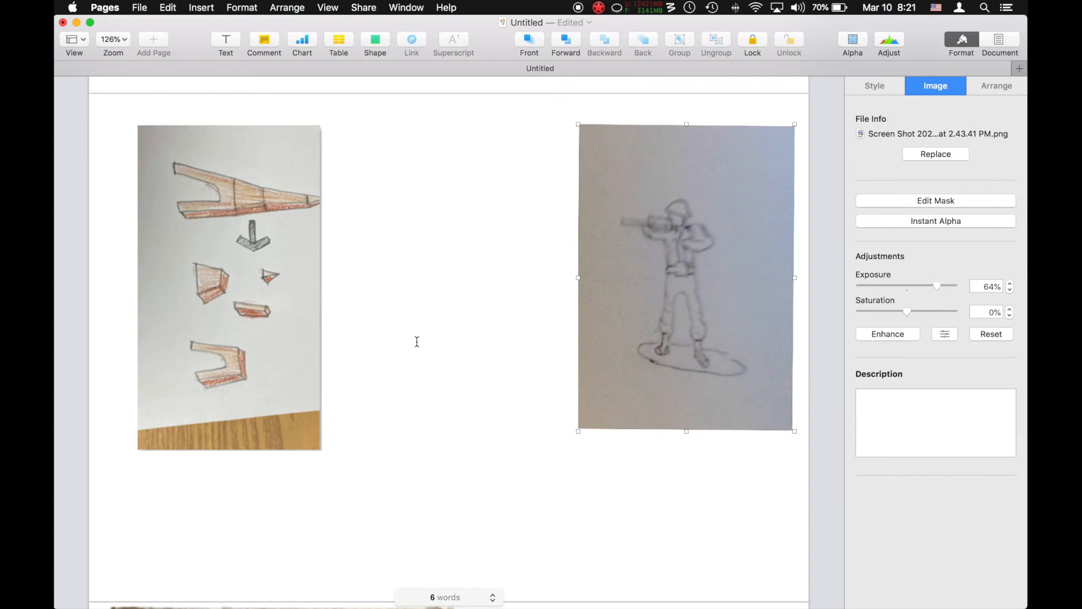
pyautogui.moveTo(248, 279); pyautogui.dragTo(245, 269)
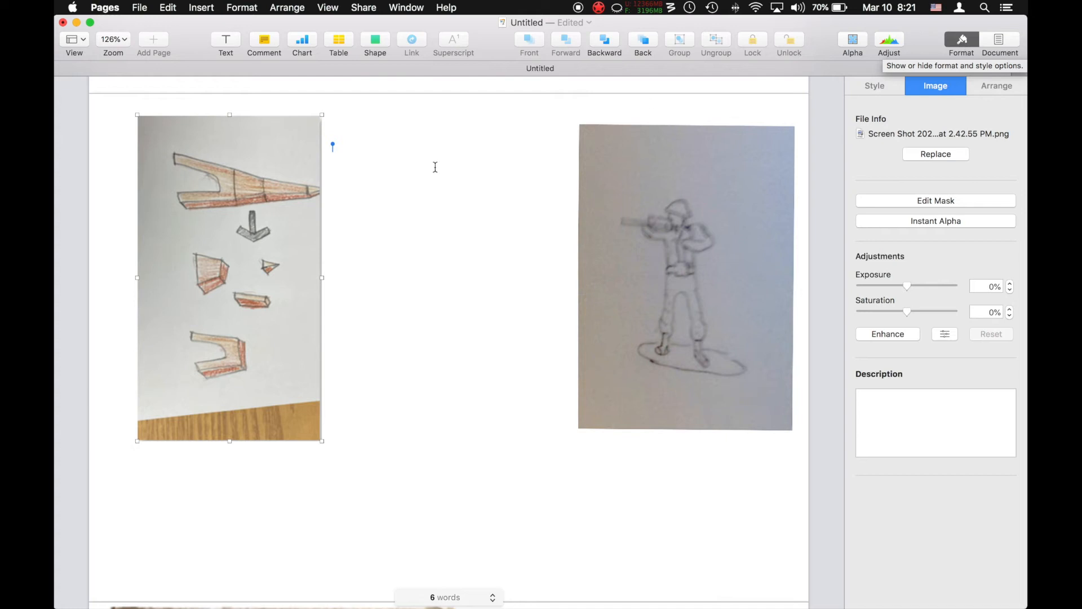
# Try rotating the original tower drawing to 90° and moving it fully onto the page
pyautogui.click(996, 87)
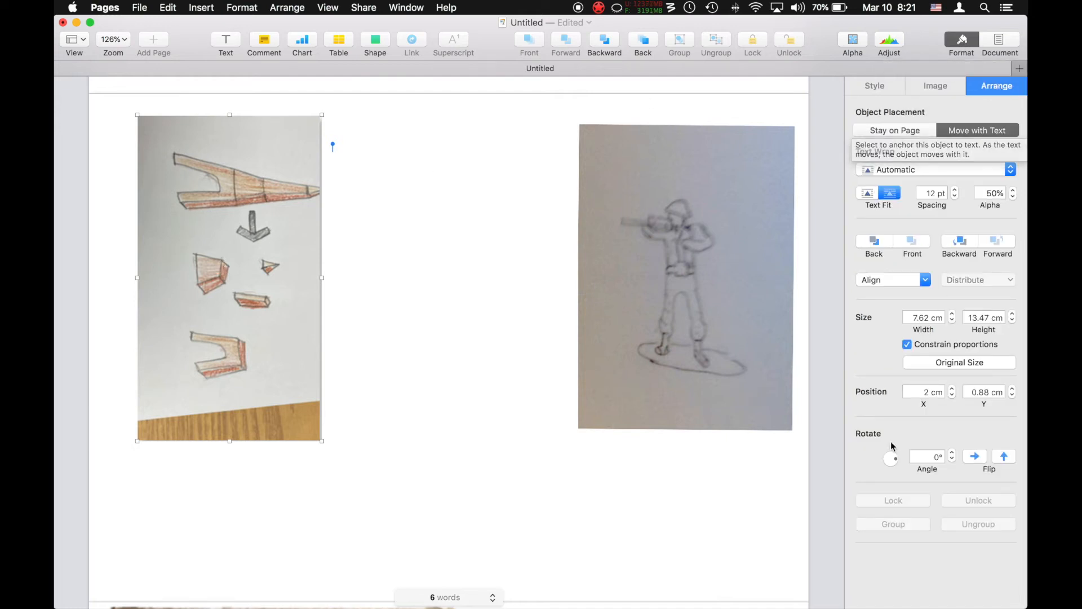
pyautogui.moveTo(897, 461); pyautogui.dragTo(893, 454)
pyautogui.doubleClick(922, 458)
pyautogui.write('90')
pyautogui.press('Return')
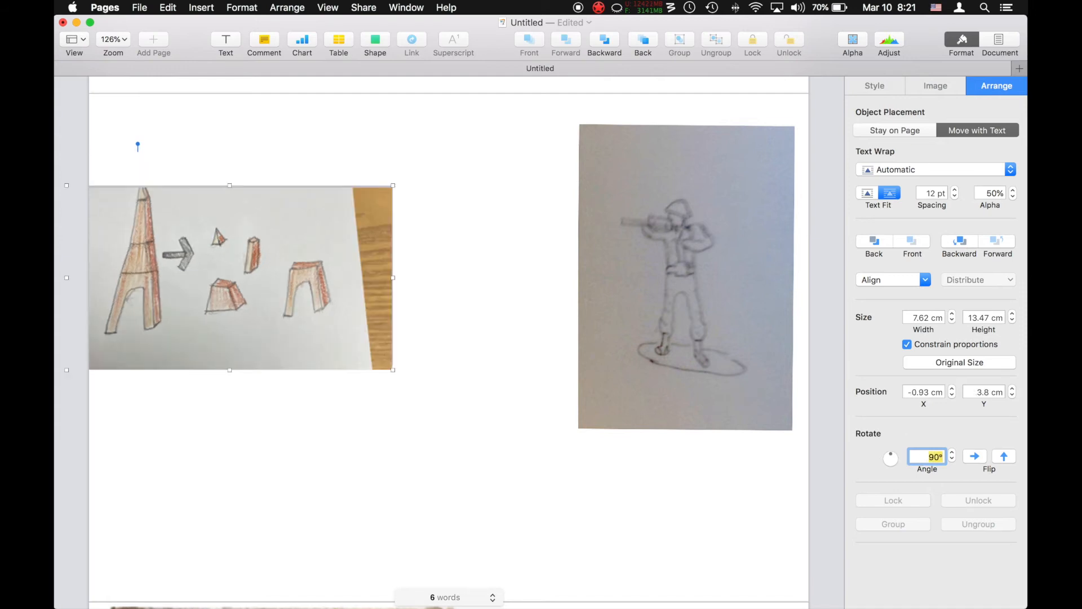
pyautogui.moveTo(235, 245); pyautogui.dragTo(347, 211)
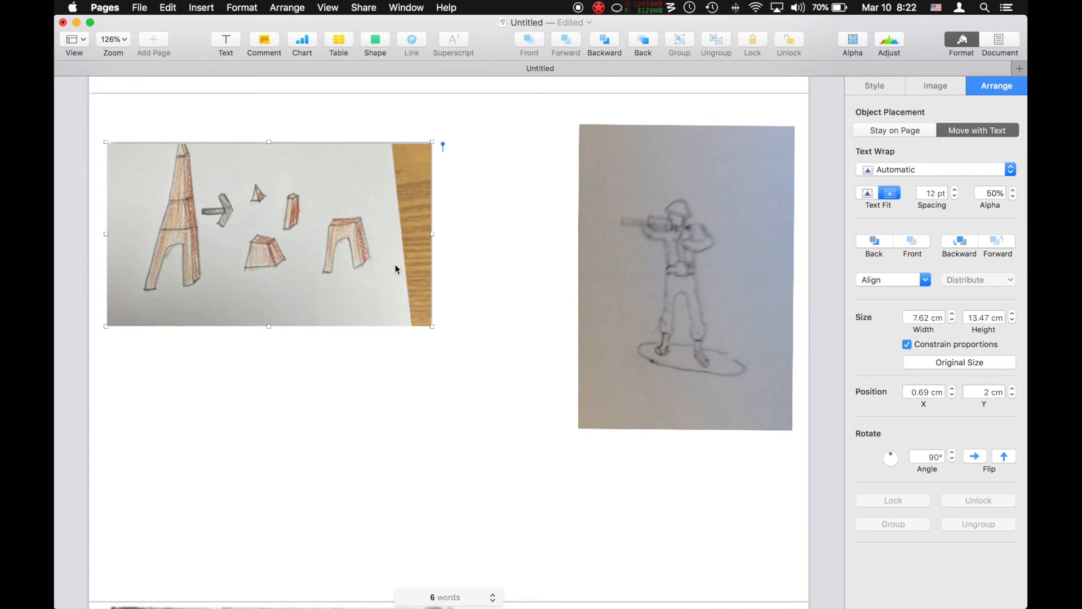
# Try masking the rotated tower drawing, enlarging the image inside the mask to crop out the wooden table edge
pyautogui.doubleClick(305, 238)
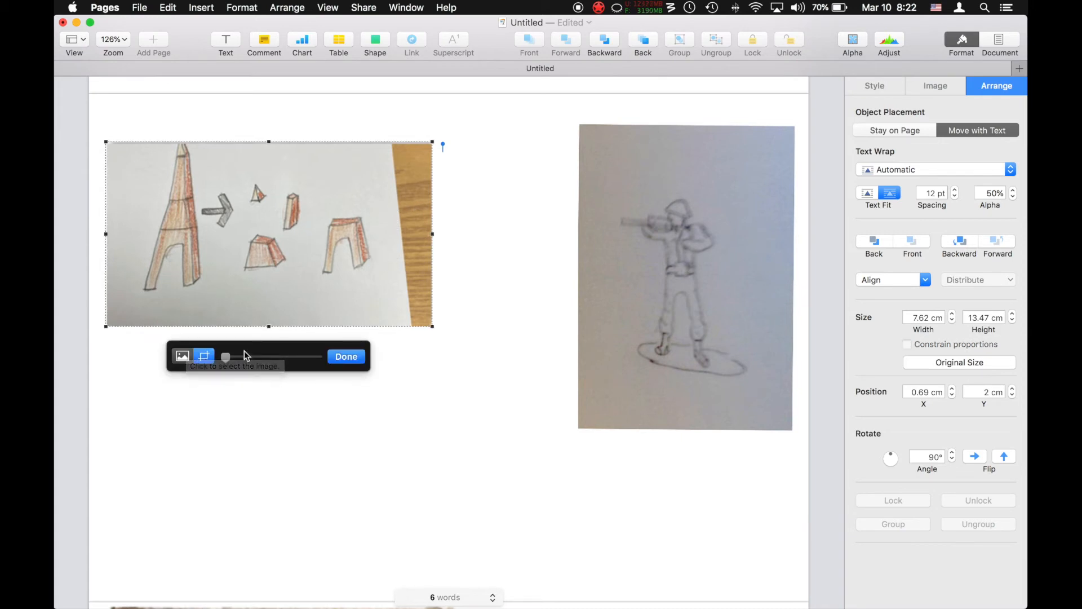
pyautogui.click(182, 356)
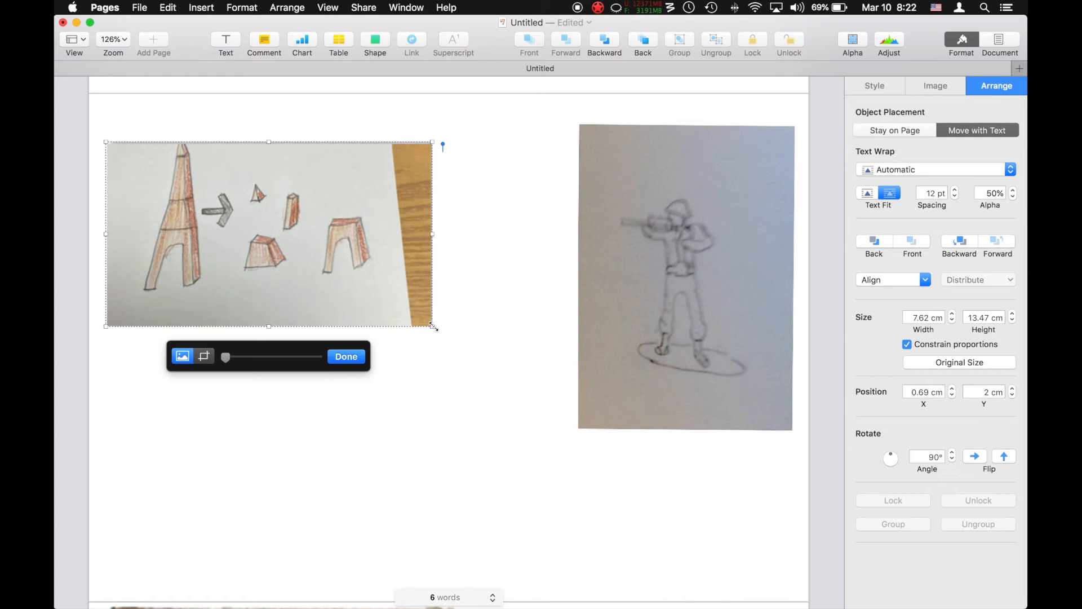
pyautogui.moveTo(432, 325); pyautogui.dragTo(495, 363)
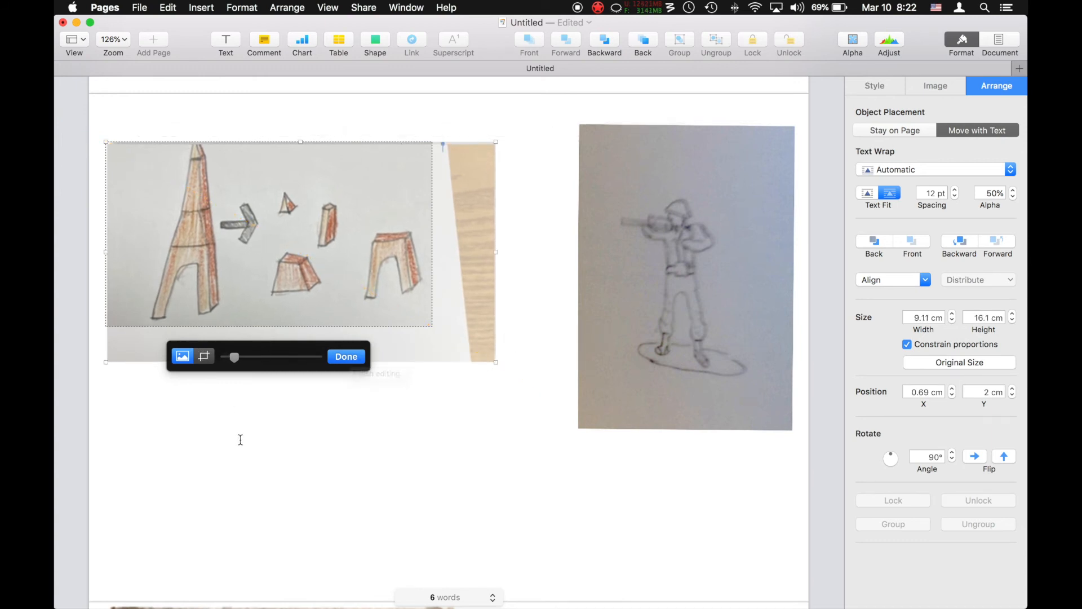
pyautogui.click(204, 355)
pyautogui.moveTo(433, 328)
pyautogui.mouseDown()
pyautogui.moveTo(307, 272)
pyautogui.moveTo(451, 356)
pyautogui.moveTo(428, 323)
pyautogui.mouseUp()
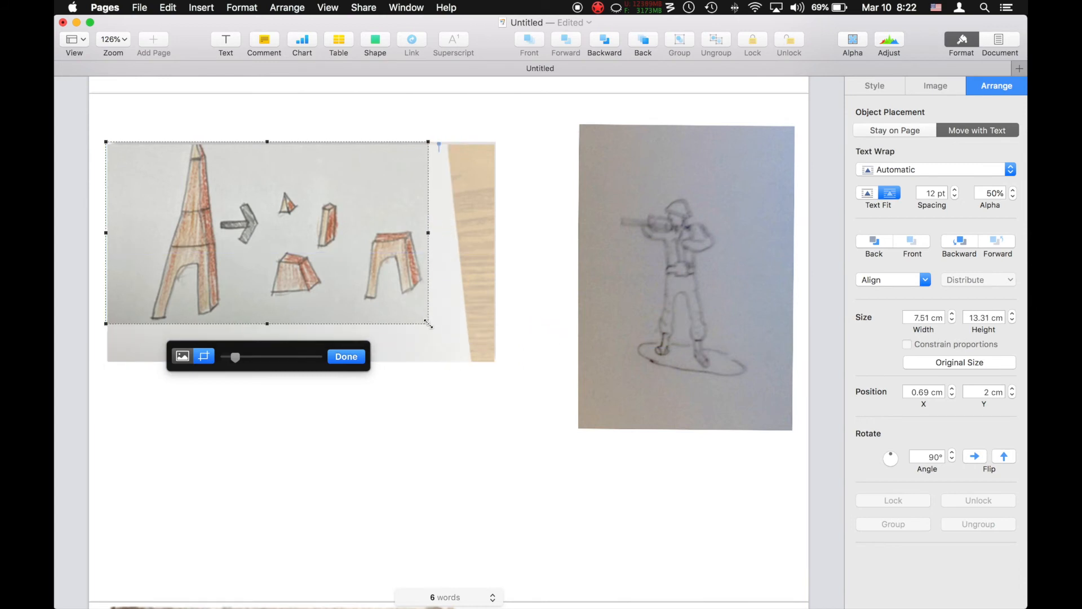
pyautogui.click(530, 331)
# Undo the masking, moves and rotation of the original tower drawing
pyautogui.press('super+z')
pyautogui.press('super+z')
pyautogui.press('super+z')
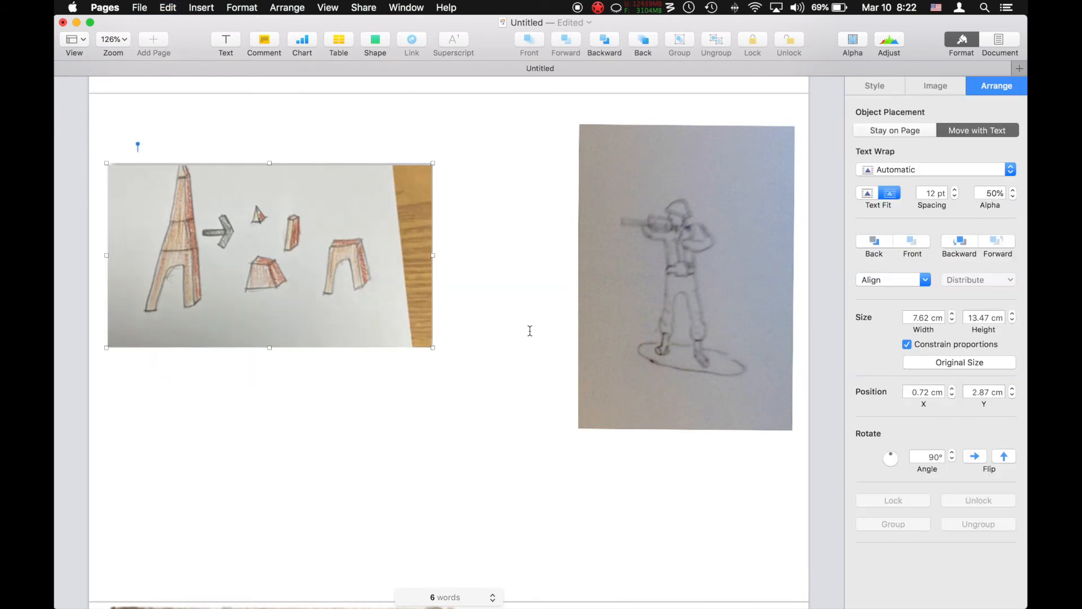
pyautogui.press('super+z')
# Duplicate the tower drawing horizontally beside the original and rotate the copy to 90°
pyautogui.moveTo(255, 282); pyautogui.dragTo(445, 282)
pyautogui.click(929, 457)
pyautogui.write('90')
pyautogui.press('Return')
# Crop the rotated tower copy to remove the wooden table and excess paper, and place it level beside its original
pyautogui.doubleClick(449, 299)
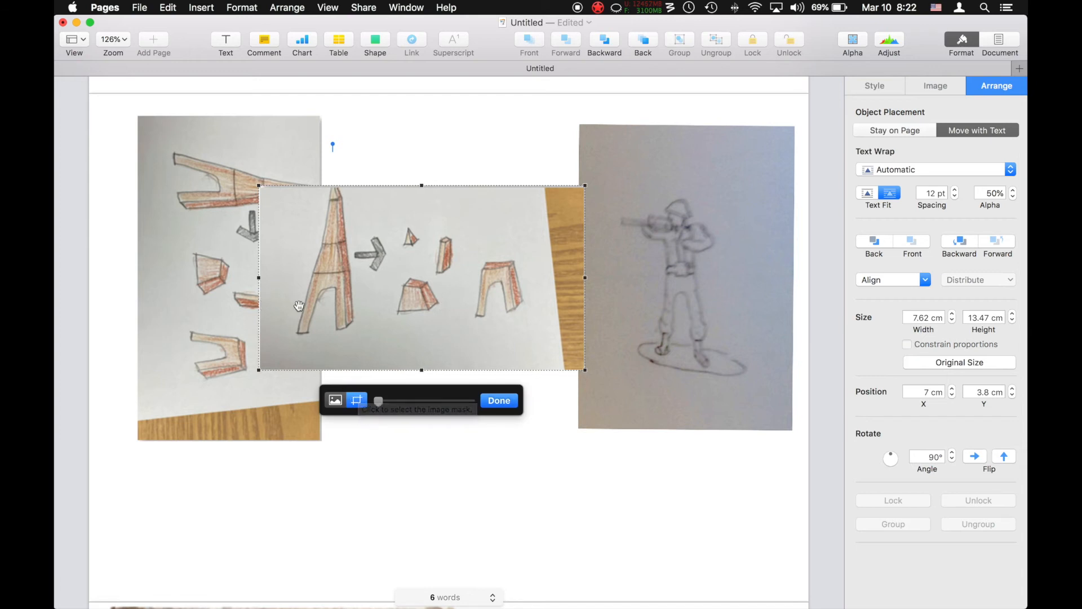
pyautogui.moveTo(260, 277); pyautogui.dragTo(288, 278)
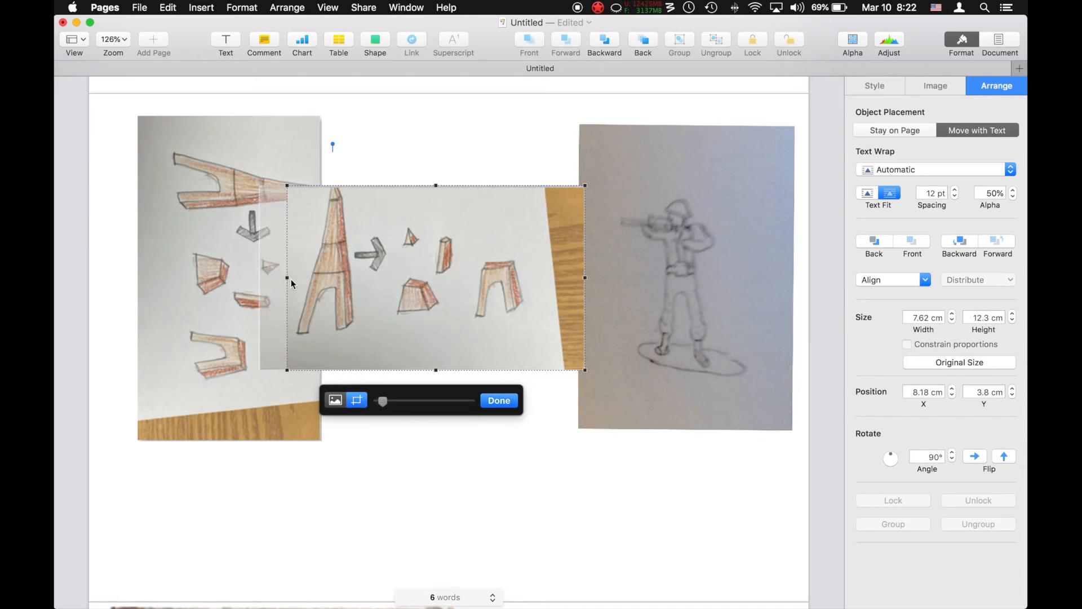
pyautogui.moveTo(585, 277); pyautogui.dragTo(540, 278)
pyautogui.moveTo(413, 369); pyautogui.dragTo(413, 346)
pyautogui.click(590, 333)
pyautogui.moveTo(453, 265); pyautogui.dragTo(503, 197)
# Auto-enhance the cropped tower copy and set its contrast to -11% and saturation to 15%
pyautogui.click(958, 81)
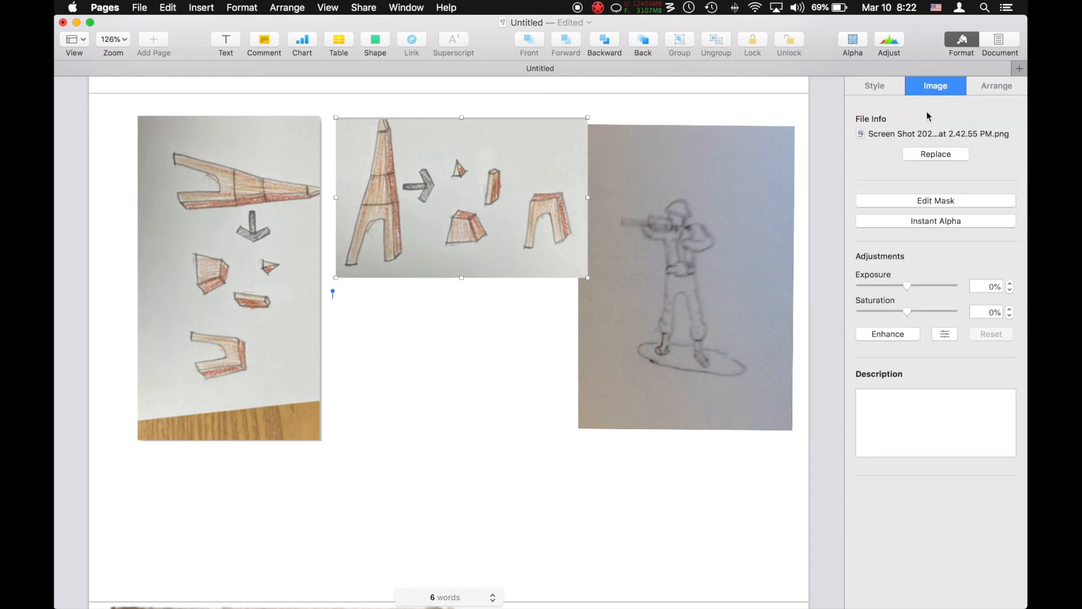
pyautogui.click(884, 335)
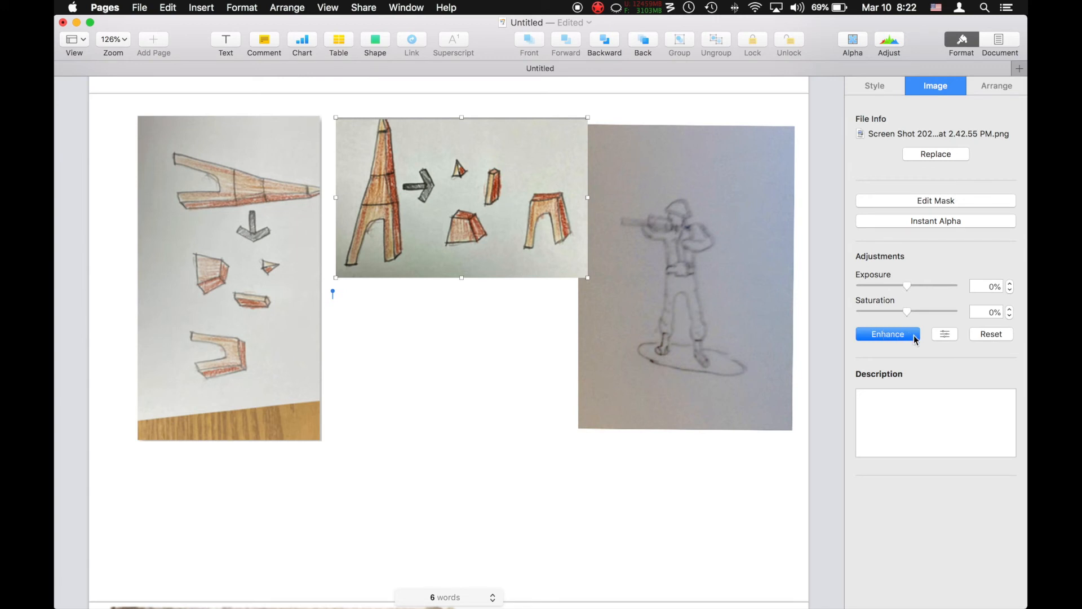
pyautogui.click(945, 334)
pyautogui.moveTo(374, 199); pyautogui.dragTo(262, 198)
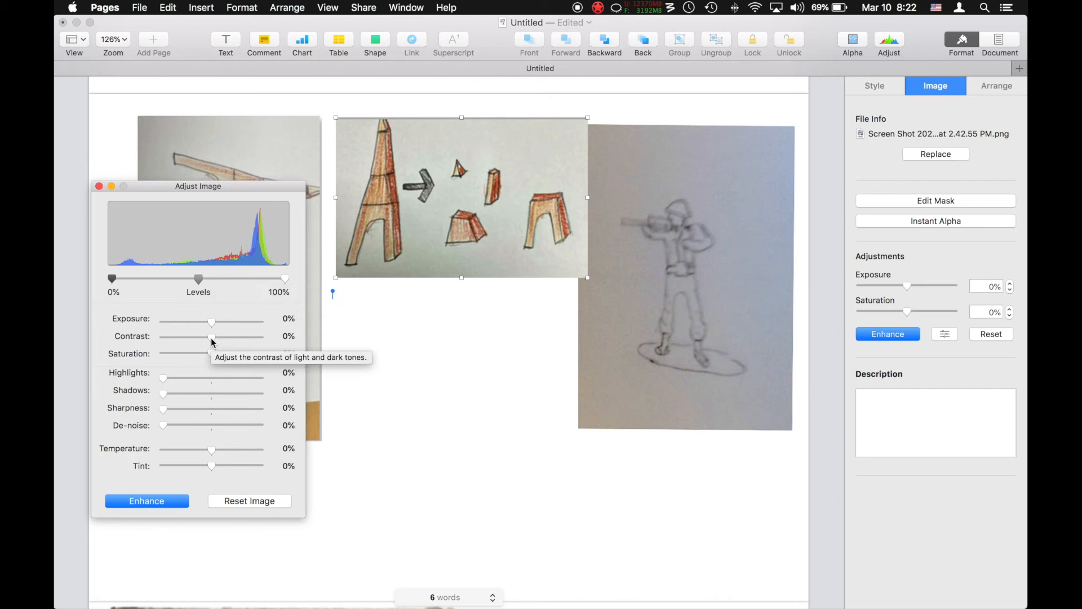
pyautogui.moveTo(211, 337); pyautogui.dragTo(220, 355)
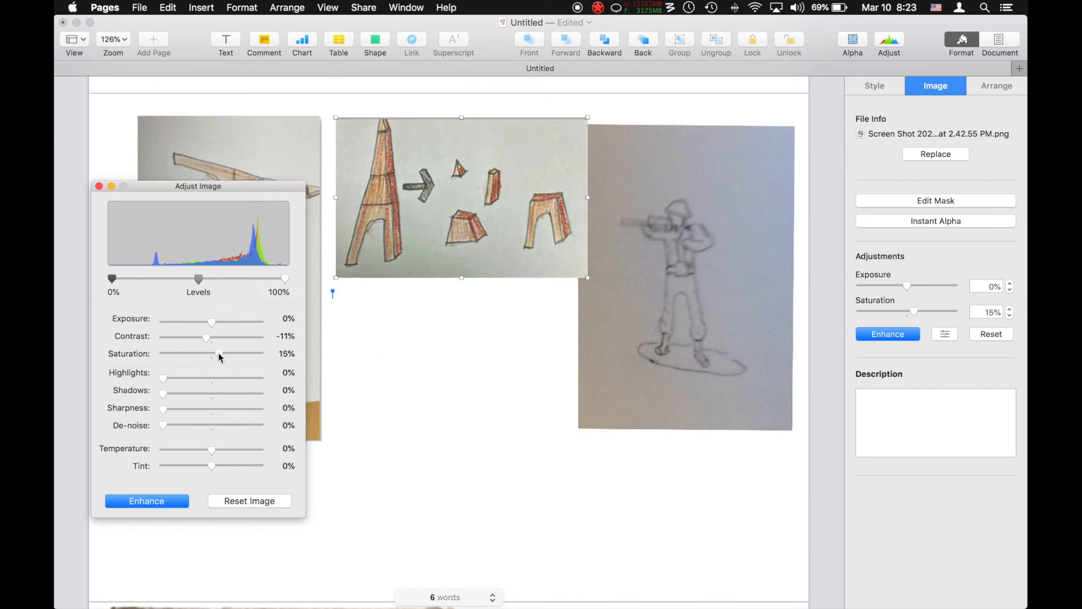
# Set the tower copy's sharpness to 43% and de-noise to 100%, raise its temperature, and close the detailed adjustments
pyautogui.moveTo(164, 410); pyautogui.dragTo(268, 427)
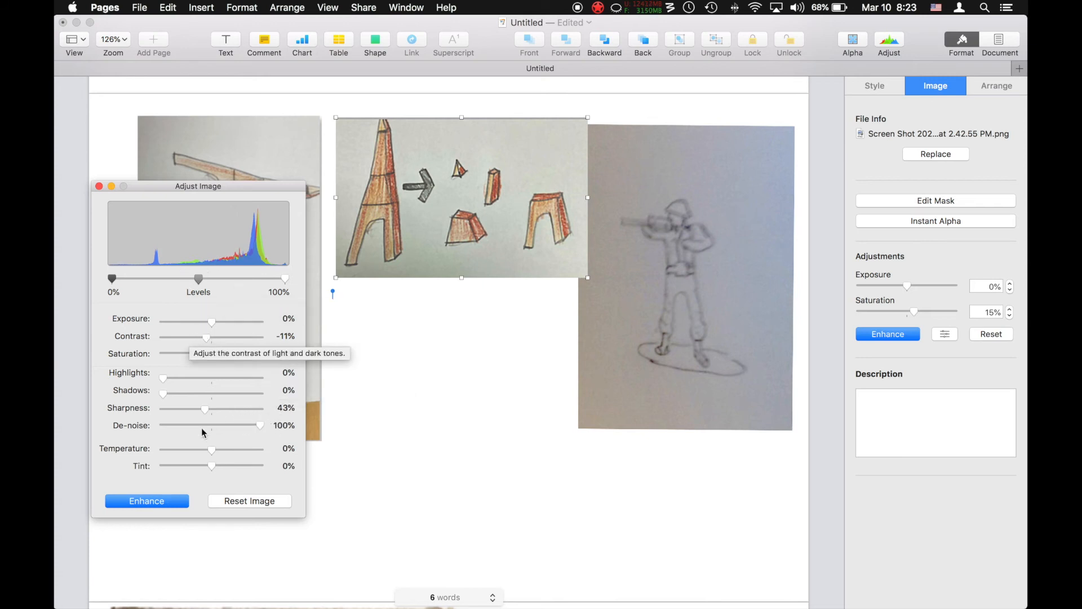
pyautogui.click(212, 464)
pyautogui.moveTo(211, 449); pyautogui.dragTo(253, 449)
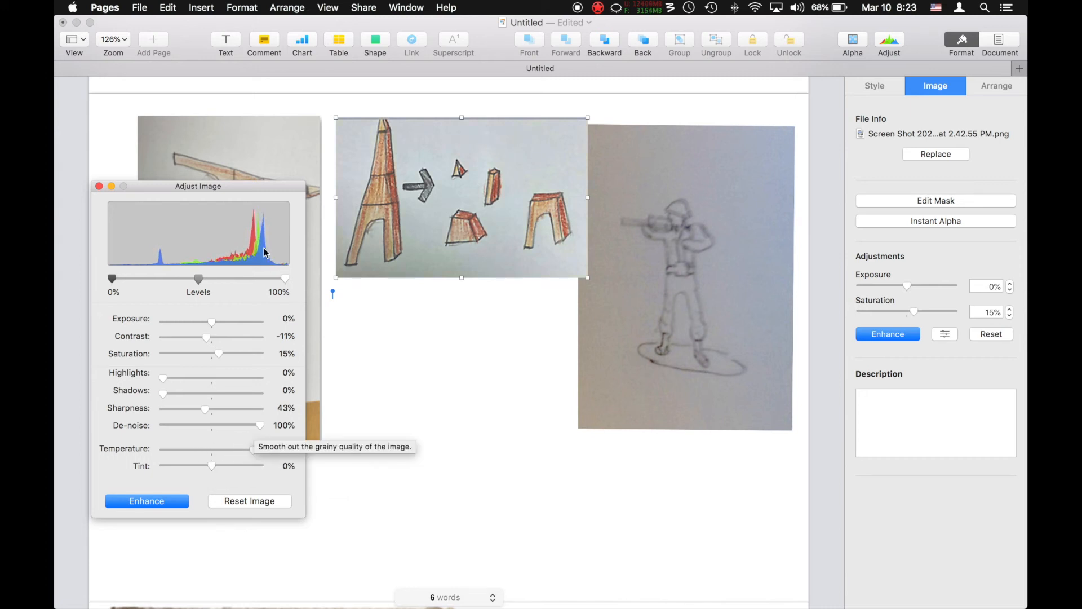
pyautogui.click(99, 186)
# Move the tower copy closer to its original and place the soldier drawing directly below the copy
pyautogui.click(526, 401)
pyautogui.moveTo(495, 215); pyautogui.dragTo(486, 219)
pyautogui.click(691, 189)
pyautogui.moveTo(691, 189); pyautogui.dragTo(451, 360)
pyautogui.click(605, 395)
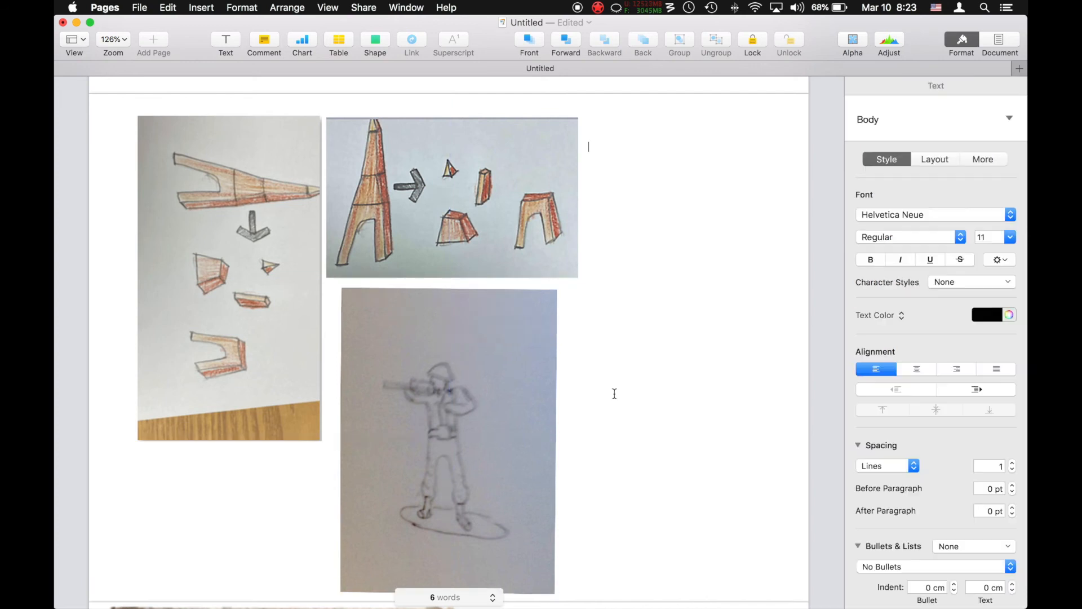
# Duplicate the soldier drawing and place the copy level to the right of the original
pyautogui.moveTo(431, 412); pyautogui.dragTo(676, 396)
pyautogui.moveTo(664, 392); pyautogui.dragTo(662, 391)
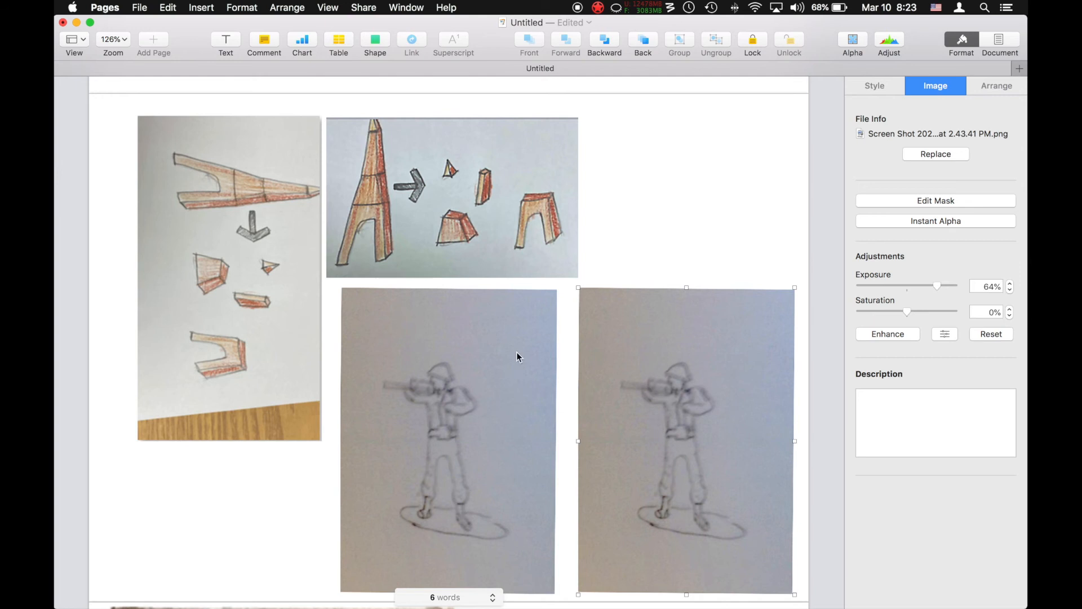
# Try a saturation of -100% with auto-enhance on the right-hand soldier drawing
pyautogui.scroll(-2, 389, 479)
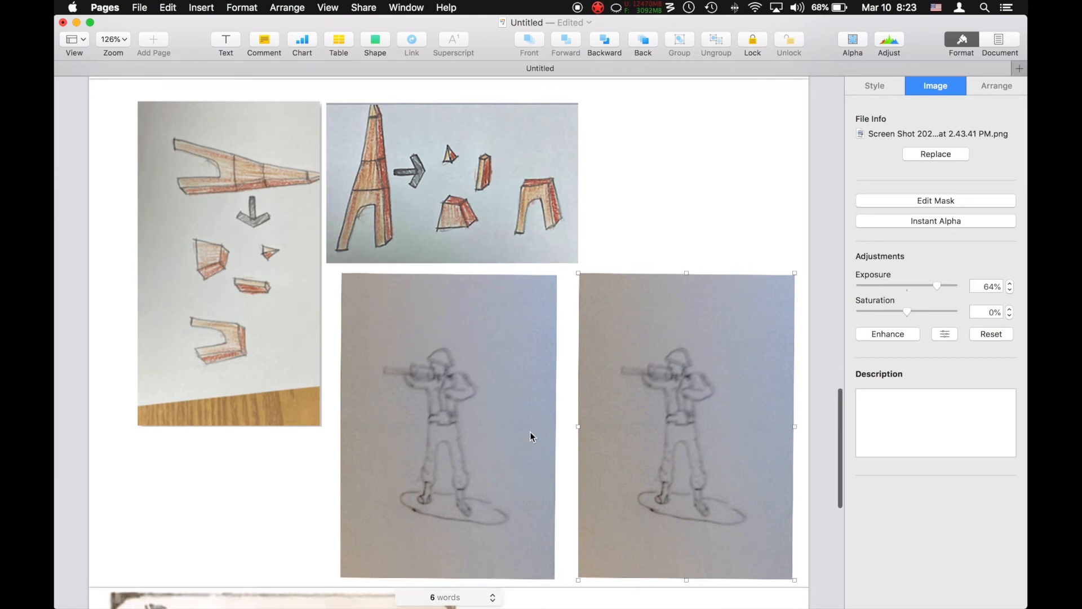
pyautogui.moveTo(906, 311); pyautogui.dragTo(840, 314)
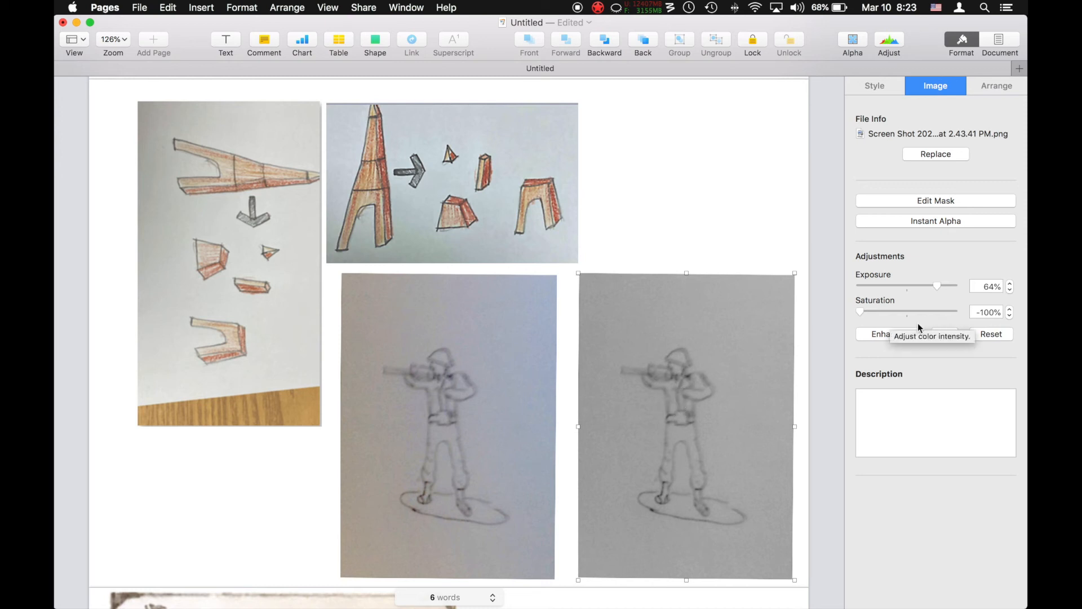
pyautogui.click(897, 335)
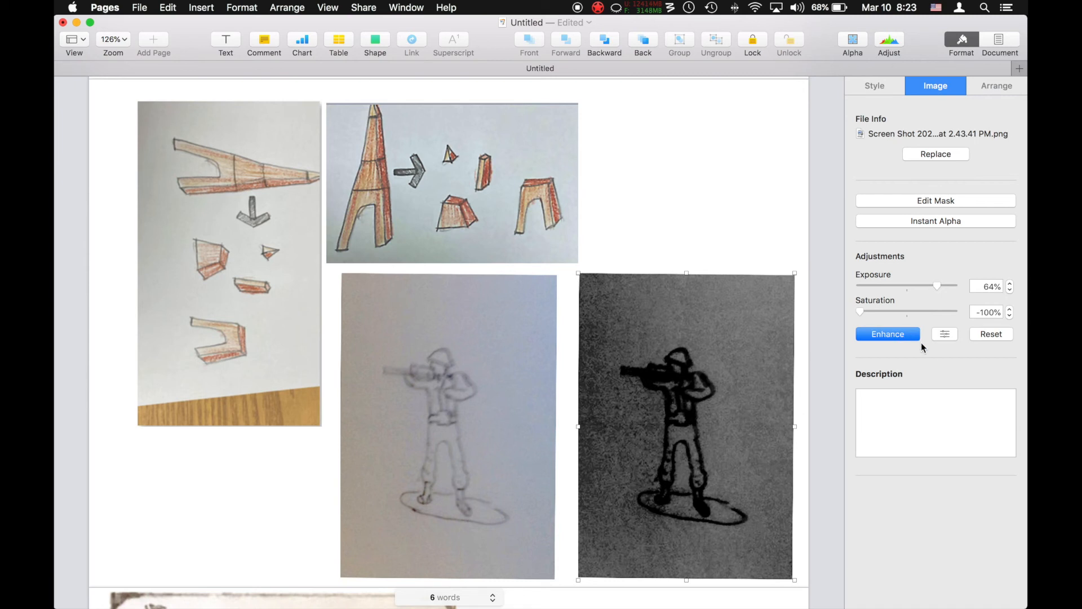
# Reset the right-hand soldier drawing's adjustments, and set its saturation to -100%, white level to 68% and black level to 9%
pyautogui.click(989, 334)
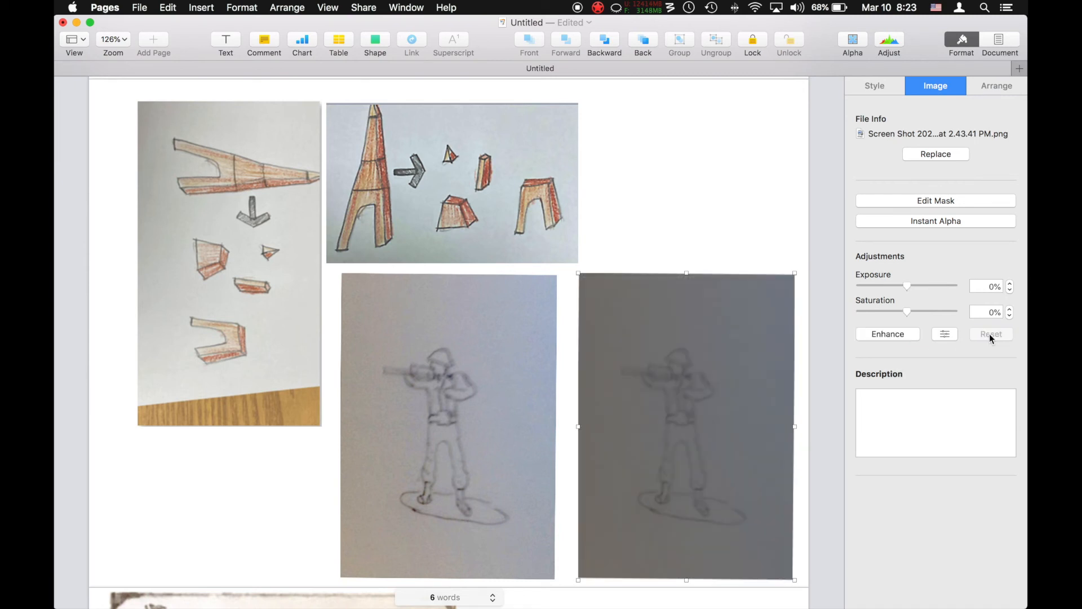
pyautogui.moveTo(911, 313); pyautogui.dragTo(810, 317)
pyautogui.click(945, 334)
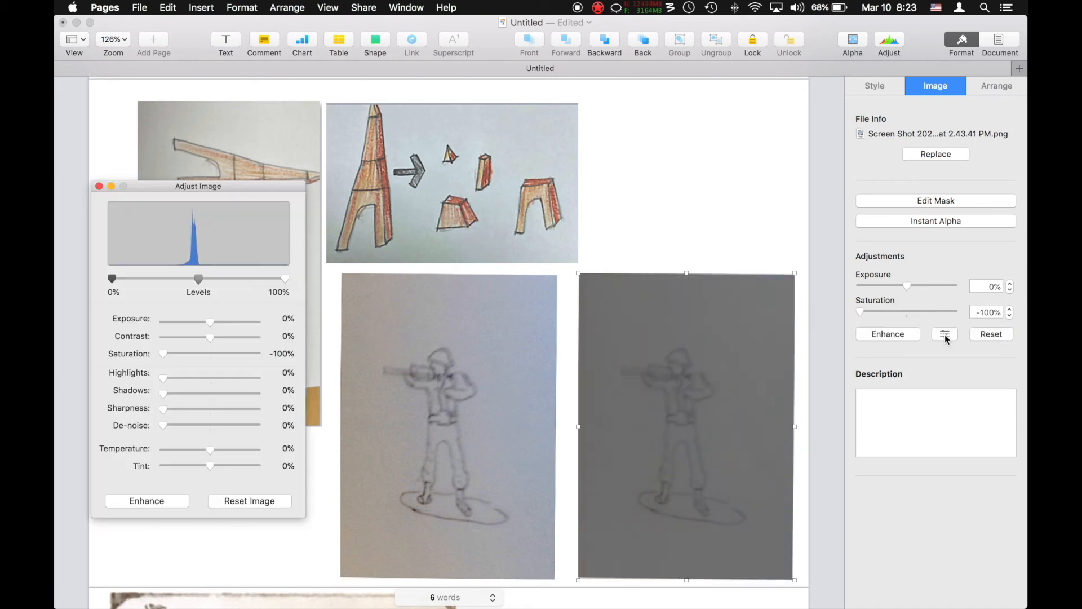
pyautogui.moveTo(285, 186); pyautogui.dragTo(465, 183)
pyautogui.moveTo(465, 275); pyautogui.dragTo(409, 280)
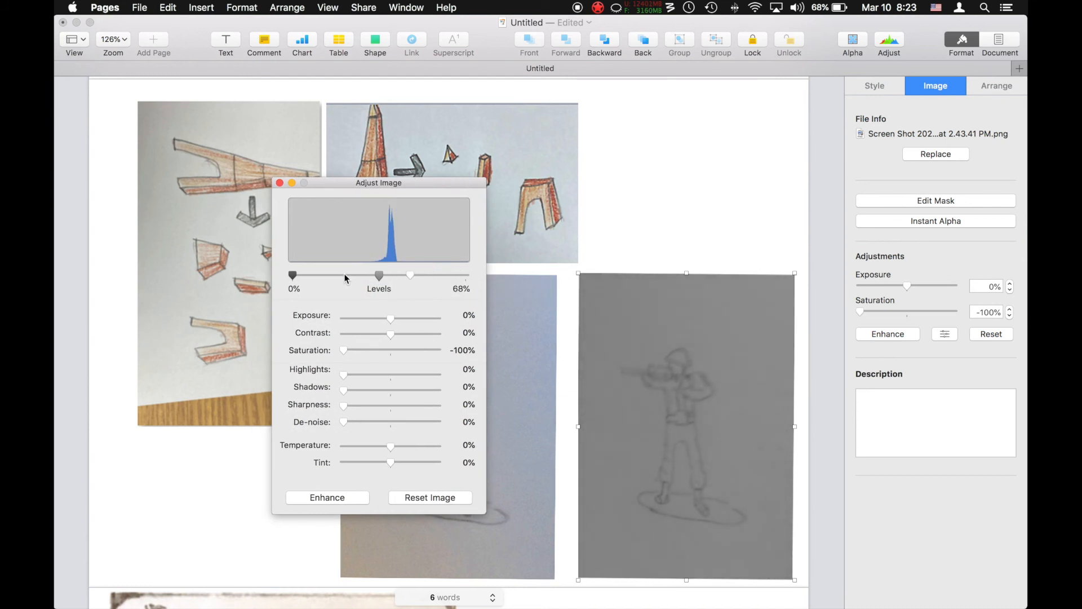
pyautogui.moveTo(297, 277); pyautogui.dragTo(313, 280)
# Set the right-hand soldier drawing's exposure to 100%, de-noise to 100% and sharpness to 72%
pyautogui.moveTo(391, 319)
pyautogui.mouseDown()
pyautogui.moveTo(437, 327)
pyautogui.moveTo(436, 317)
pyautogui.moveTo(394, 339)
pyautogui.mouseUp()
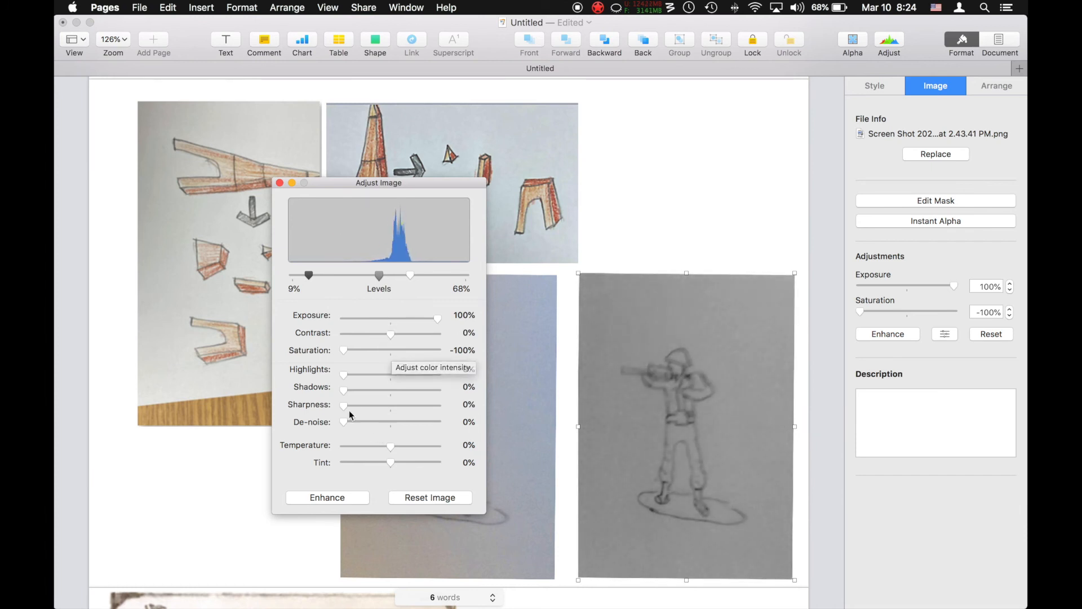
pyautogui.moveTo(343, 421); pyautogui.dragTo(439, 428)
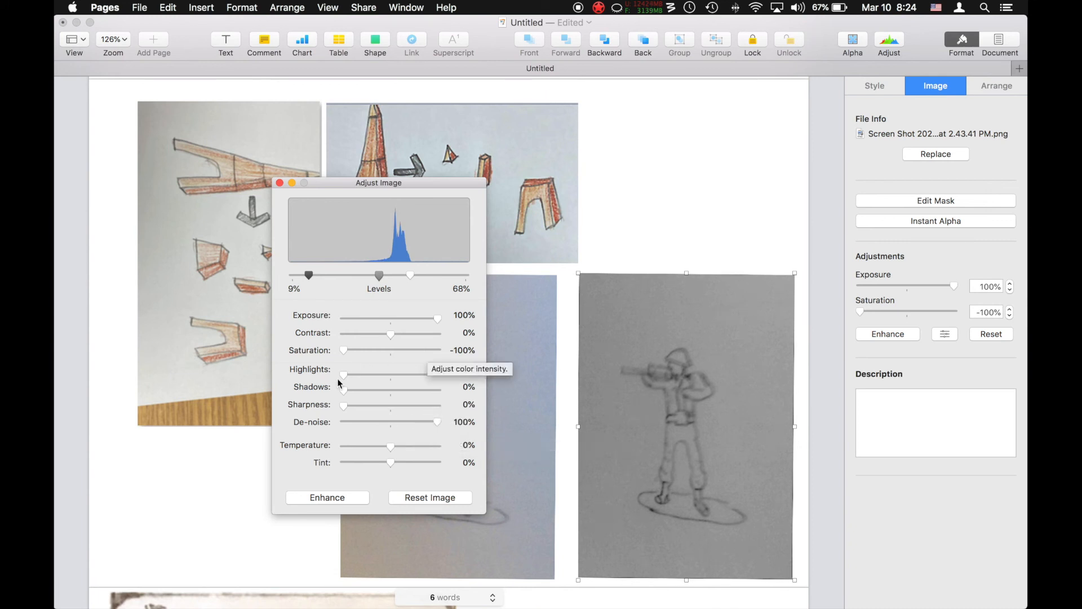
pyautogui.moveTo(344, 405)
pyautogui.mouseDown()
pyautogui.moveTo(447, 414)
pyautogui.moveTo(391, 411)
pyautogui.moveTo(405, 418)
pyautogui.moveTo(411, 406)
pyautogui.mouseUp()
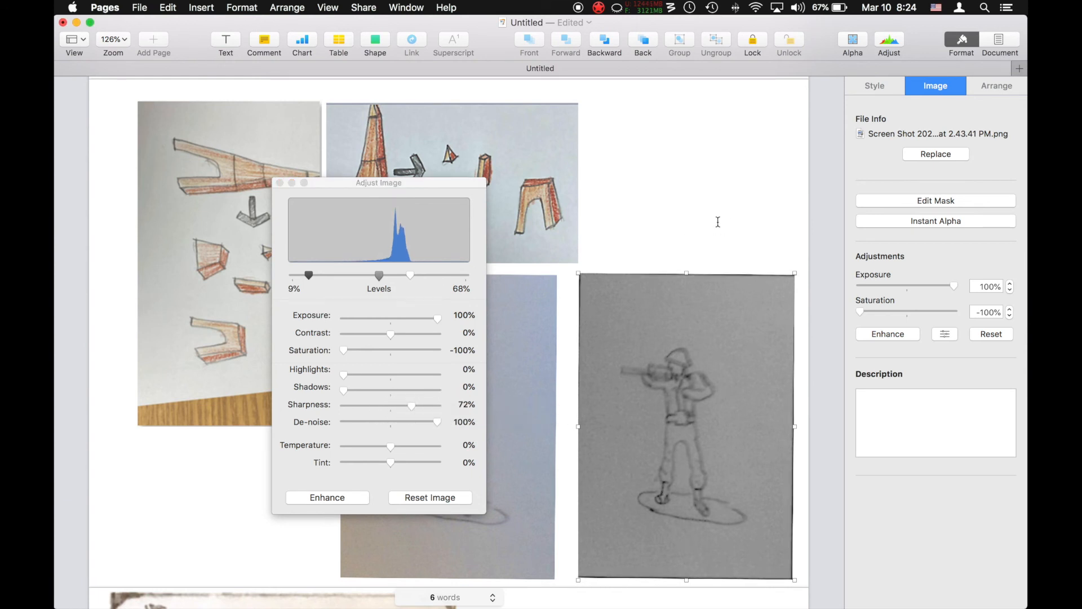
# Duplicate the framed creatures drawing below the soldier drawings and place the copy level to the right of the original
pyautogui.click(279, 183)
pyautogui.click(711, 192)
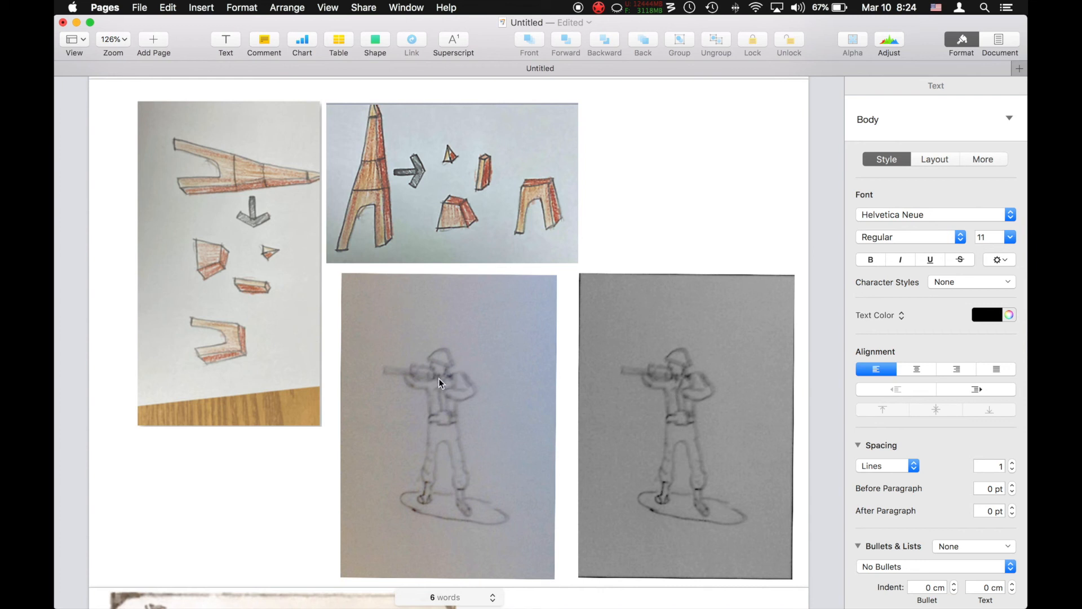
pyautogui.scroll(-10, 693, 249)
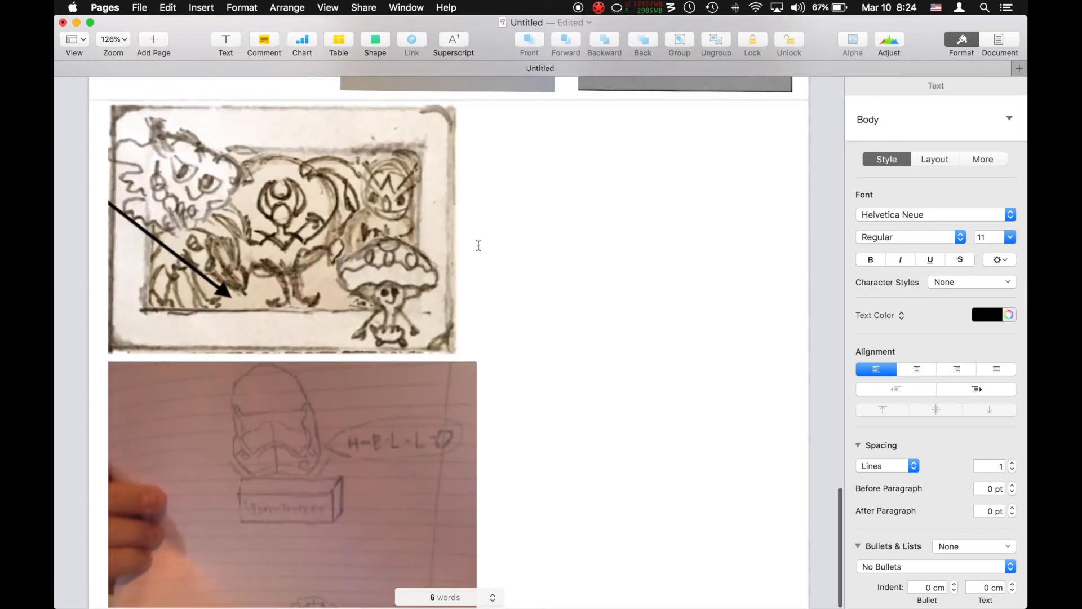
pyautogui.click(311, 265)
pyautogui.moveTo(311, 264); pyautogui.dragTo(623, 254)
# Set the right-hand creatures drawing's saturation to -100%, black level to 5% and exposure to 11%
pyautogui.moveTo(904, 313); pyautogui.dragTo(801, 317)
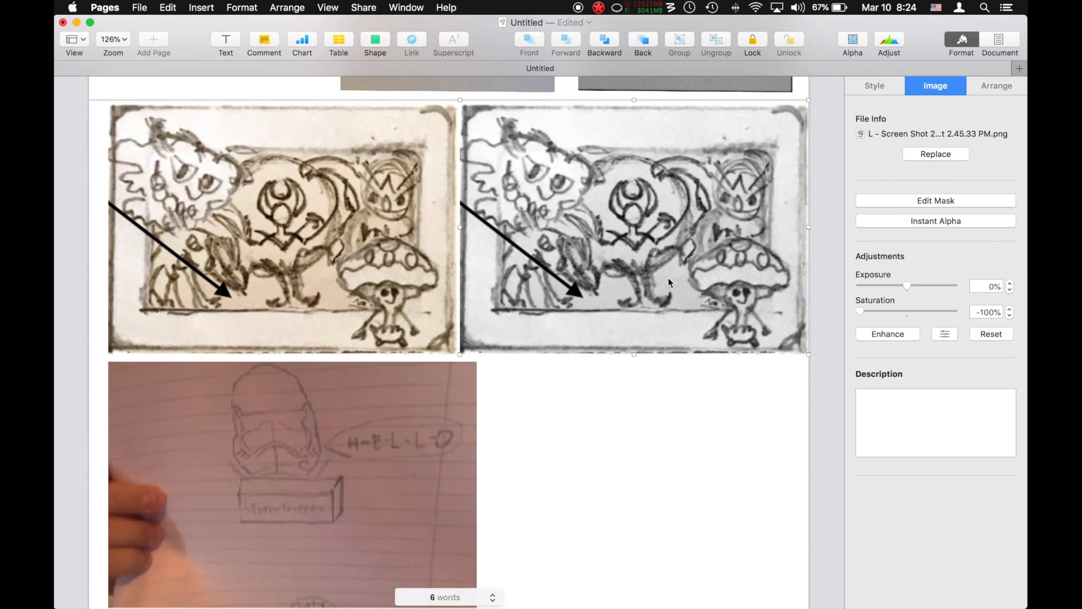
pyautogui.click(944, 334)
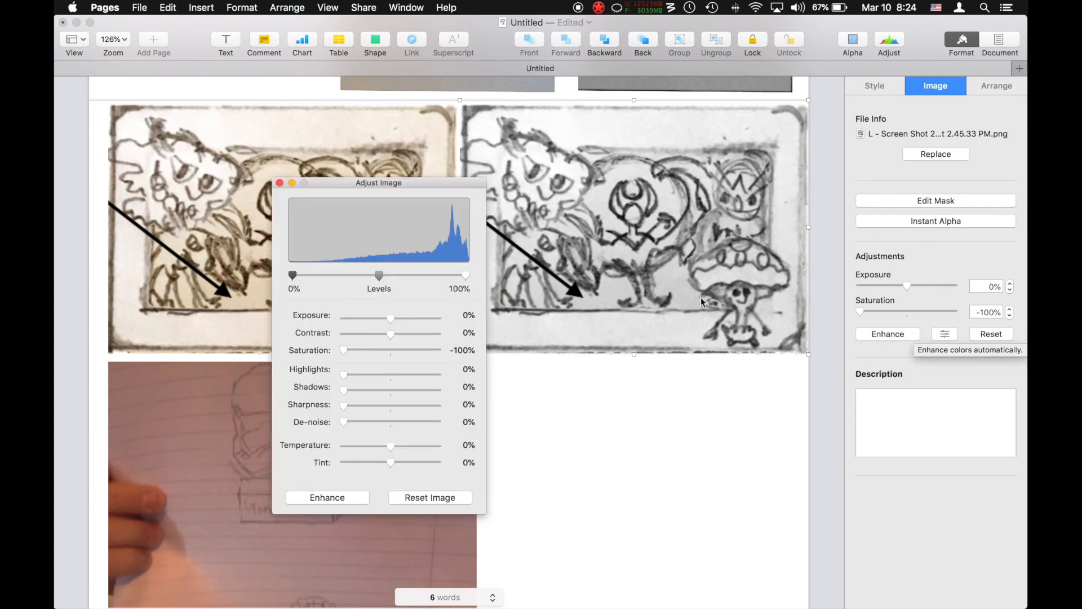
pyautogui.moveTo(292, 275)
pyautogui.mouseDown()
pyautogui.moveTo(307, 280)
pyautogui.moveTo(297, 280)
pyautogui.mouseUp()
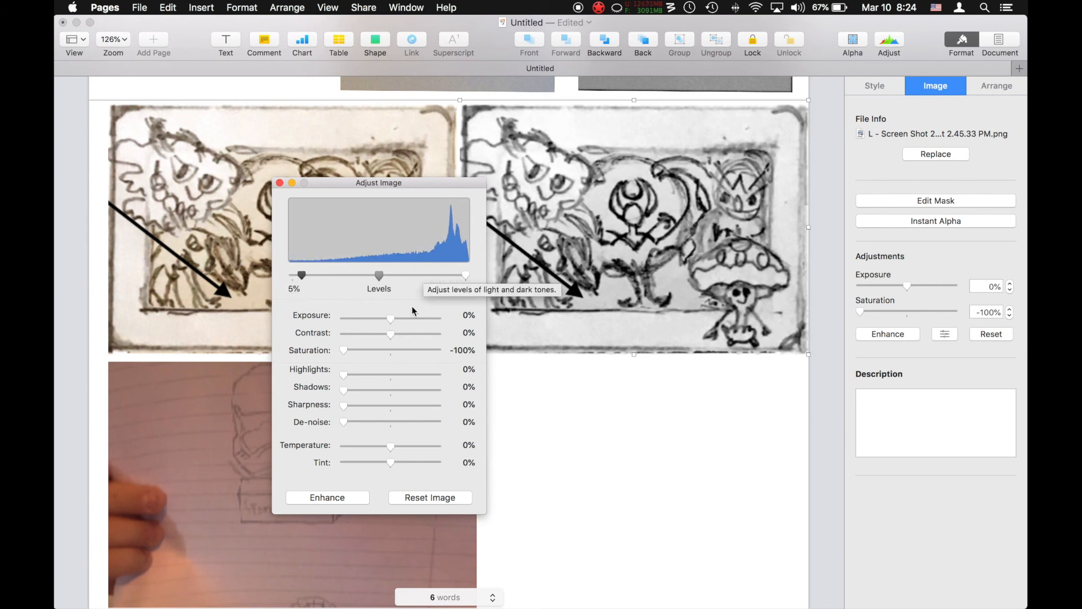
pyautogui.moveTo(392, 319)
pyautogui.mouseDown()
pyautogui.moveTo(411, 323)
pyautogui.moveTo(398, 324)
pyautogui.mouseUp()
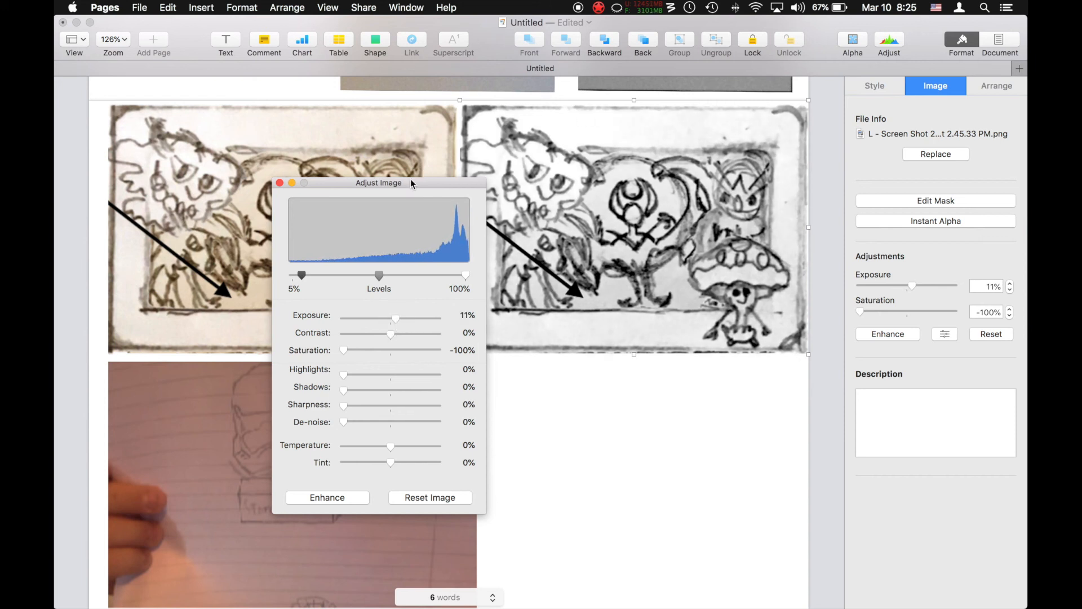
pyautogui.moveTo(417, 182); pyautogui.dragTo(390, 385)
pyautogui.click(252, 386)
# Duplicate the stormtrooper drawing to the right of the original, then enlarge and shift the copy within its mask to crop out the hand
pyautogui.click(251, 384)
pyautogui.moveTo(283, 427); pyautogui.dragTo(652, 434)
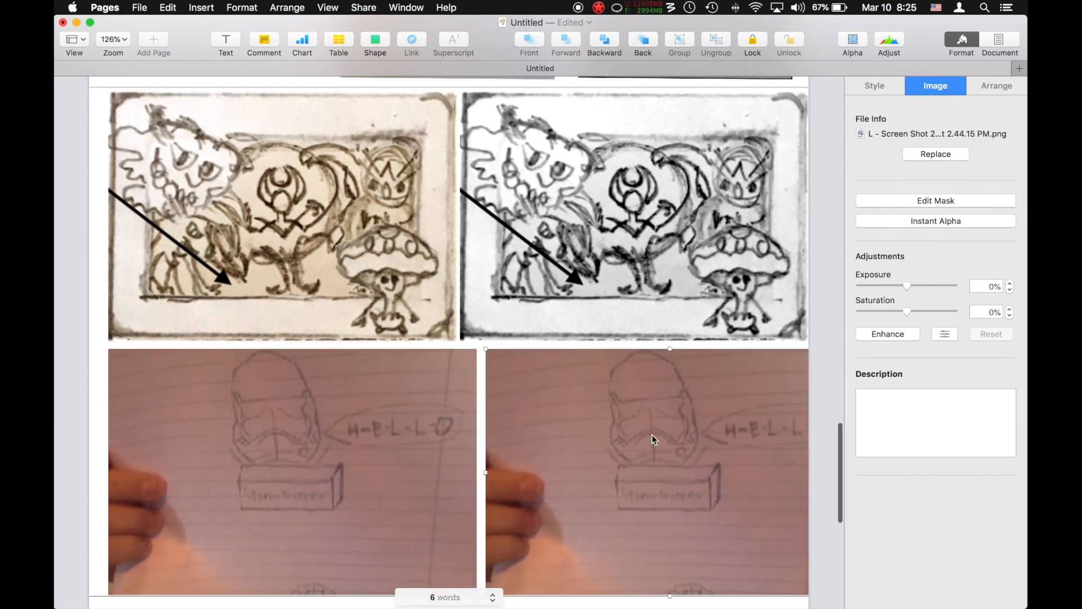
pyautogui.scroll(-3, 652, 434)
pyautogui.doubleClick(651, 434)
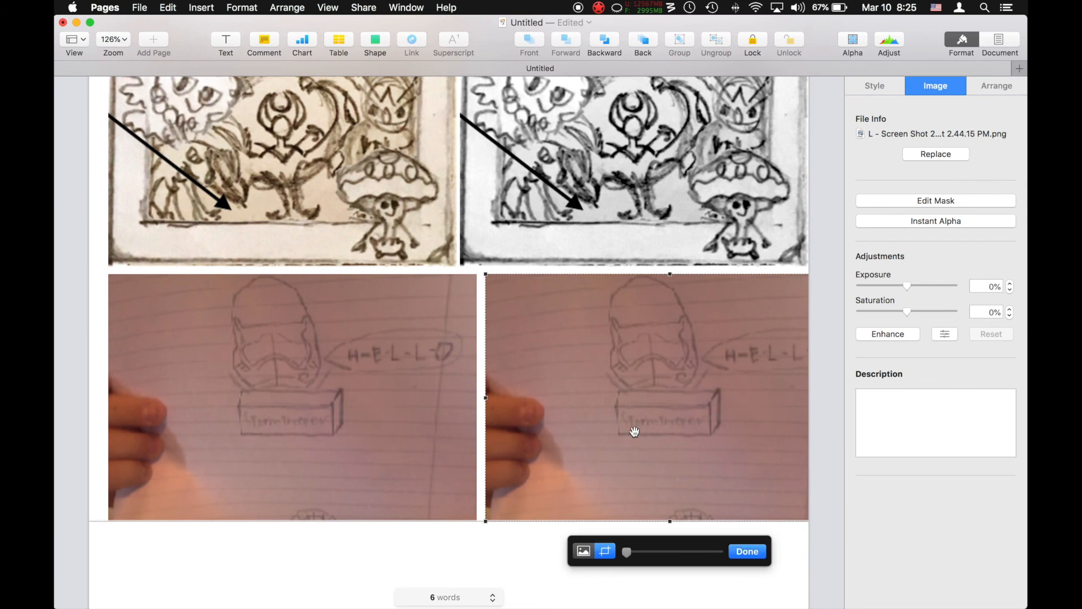
pyautogui.click(583, 550)
pyautogui.moveTo(626, 552)
pyautogui.mouseDown()
pyautogui.moveTo(671, 552)
pyautogui.moveTo(640, 555)
pyautogui.mouseUp()
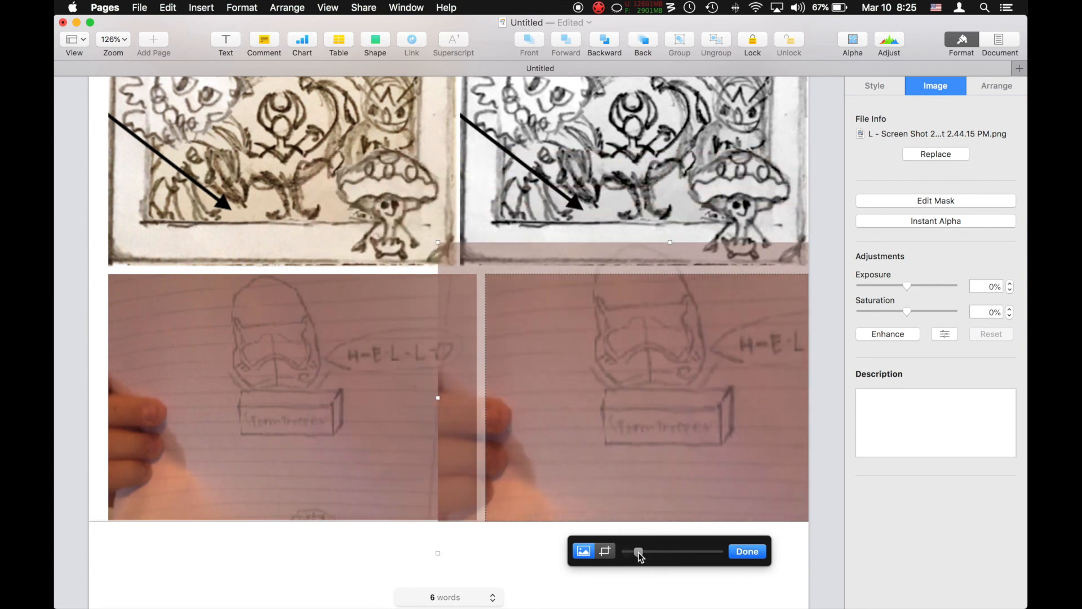
pyautogui.moveTo(708, 374)
pyautogui.mouseDown()
pyautogui.moveTo(635, 425)
pyautogui.moveTo(624, 403)
pyautogui.mouseUp()
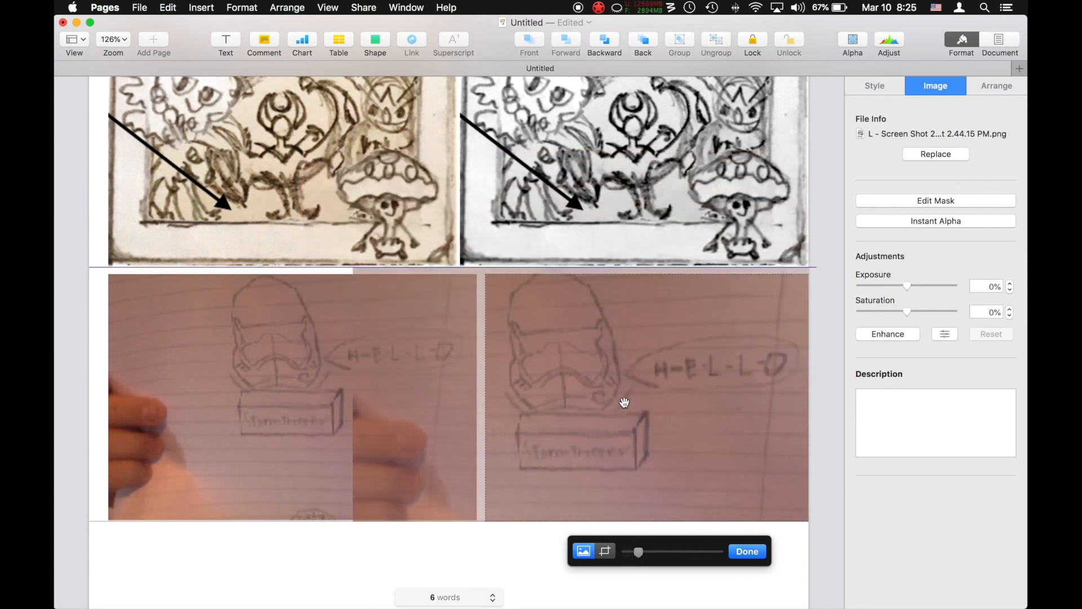
pyautogui.click(309, 557)
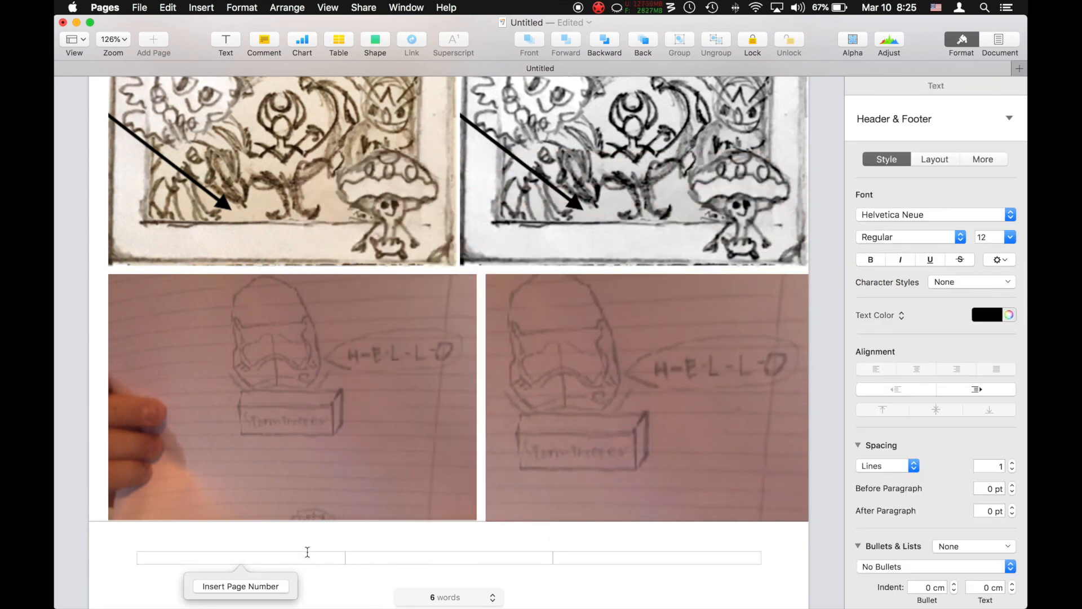
# Set the right-hand stormtrooper drawing's saturation to -100%, white level to 78% and black level to 3%, and lower its midtone level slightly
pyautogui.click(576, 451)
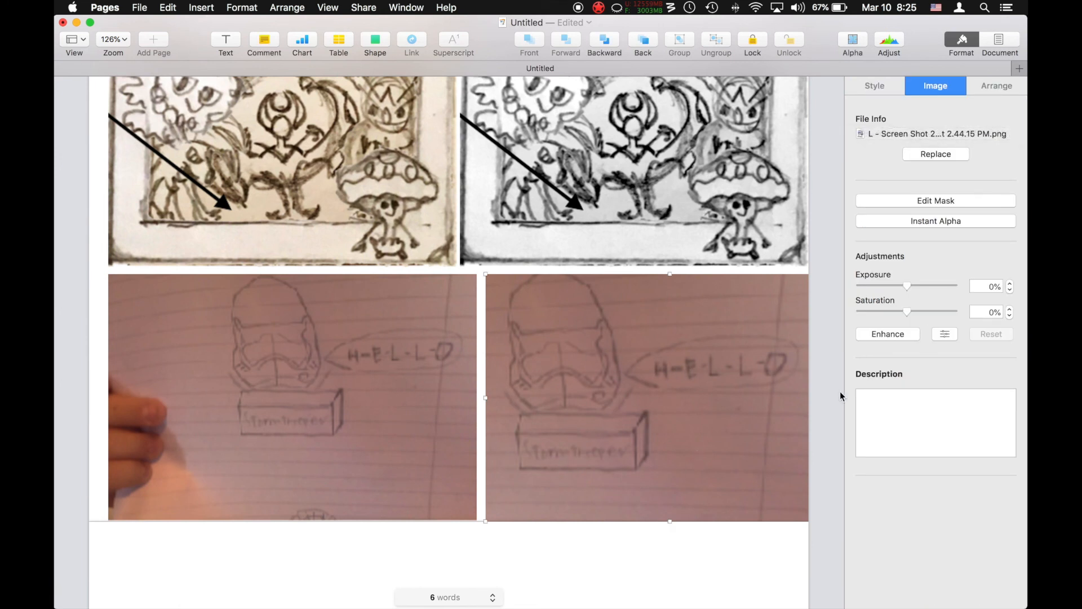
pyautogui.moveTo(907, 311); pyautogui.dragTo(814, 320)
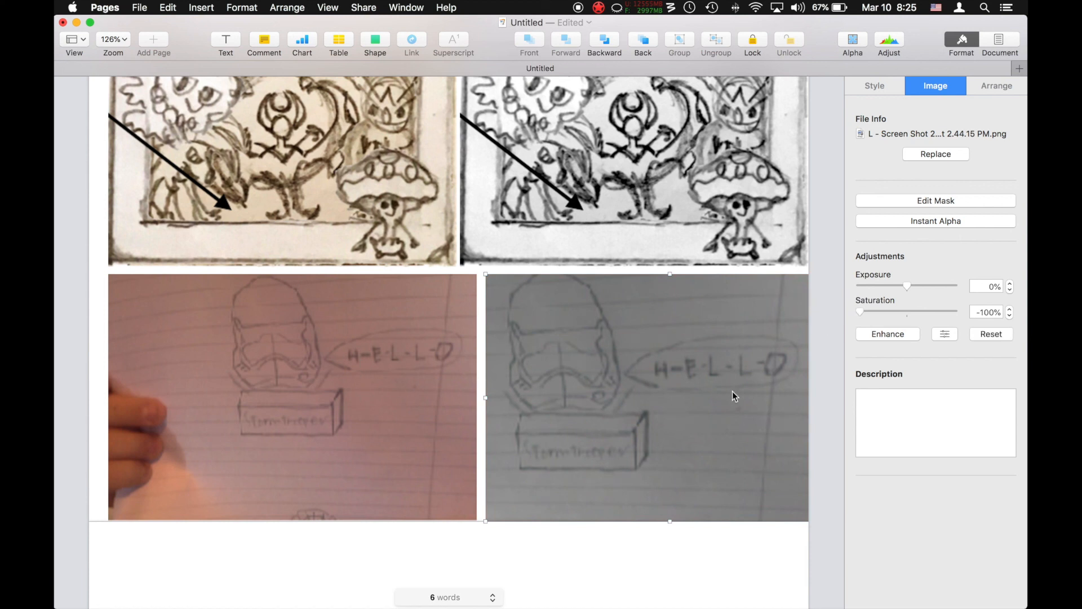
pyautogui.click(945, 334)
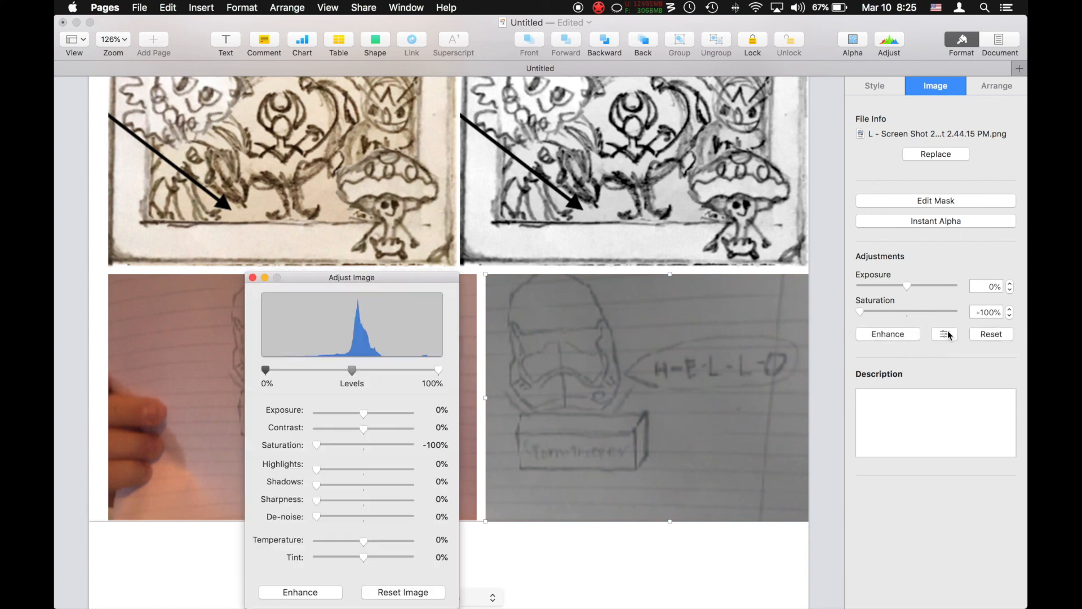
pyautogui.moveTo(438, 370); pyautogui.dragTo(401, 372)
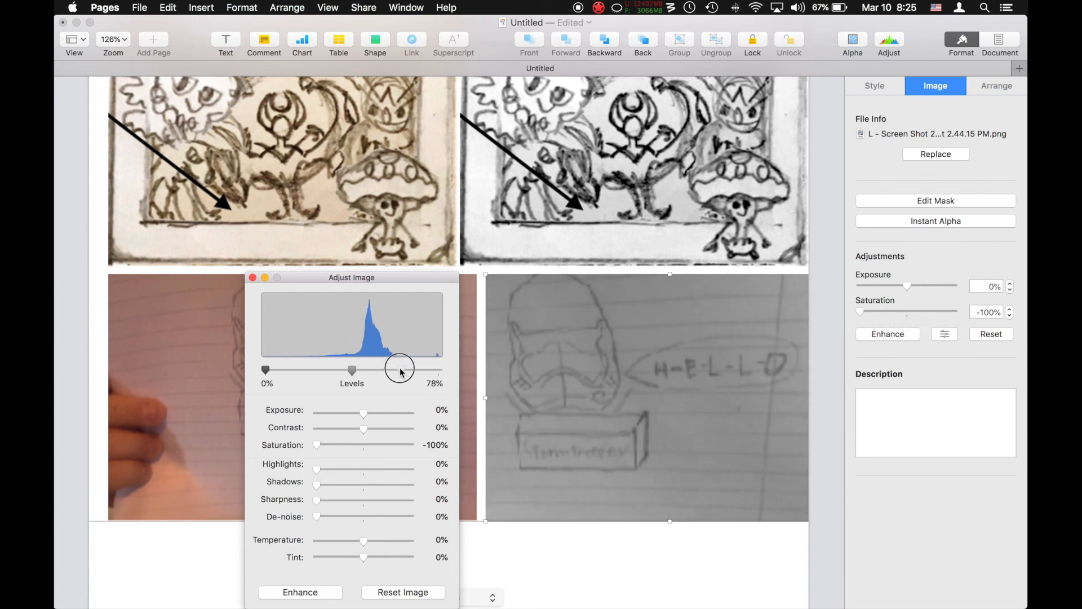
pyautogui.moveTo(265, 370); pyautogui.dragTo(271, 372)
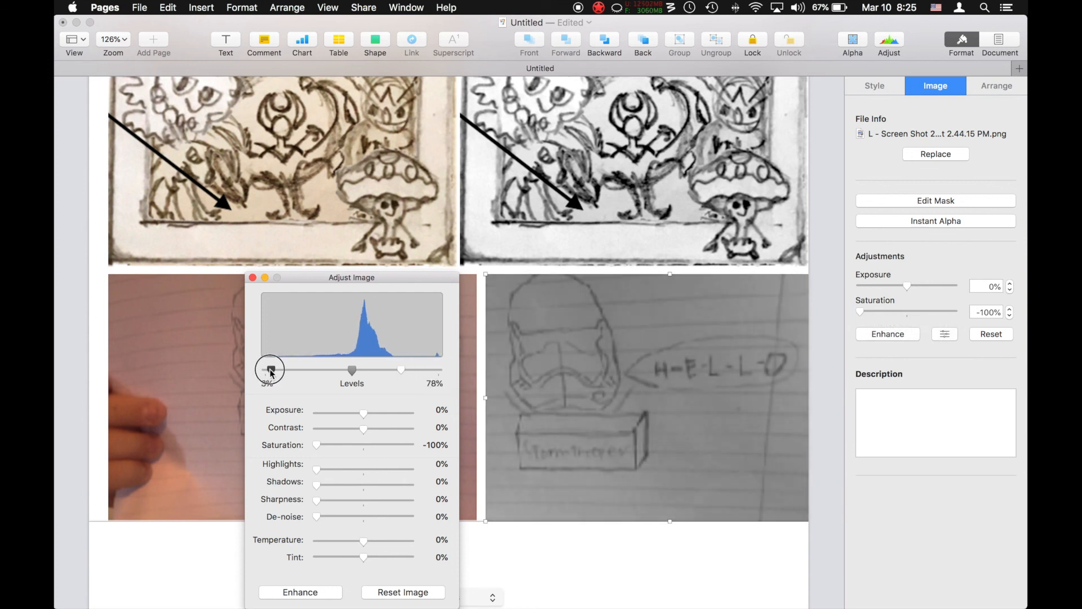
pyautogui.moveTo(351, 369); pyautogui.dragTo(337, 371)
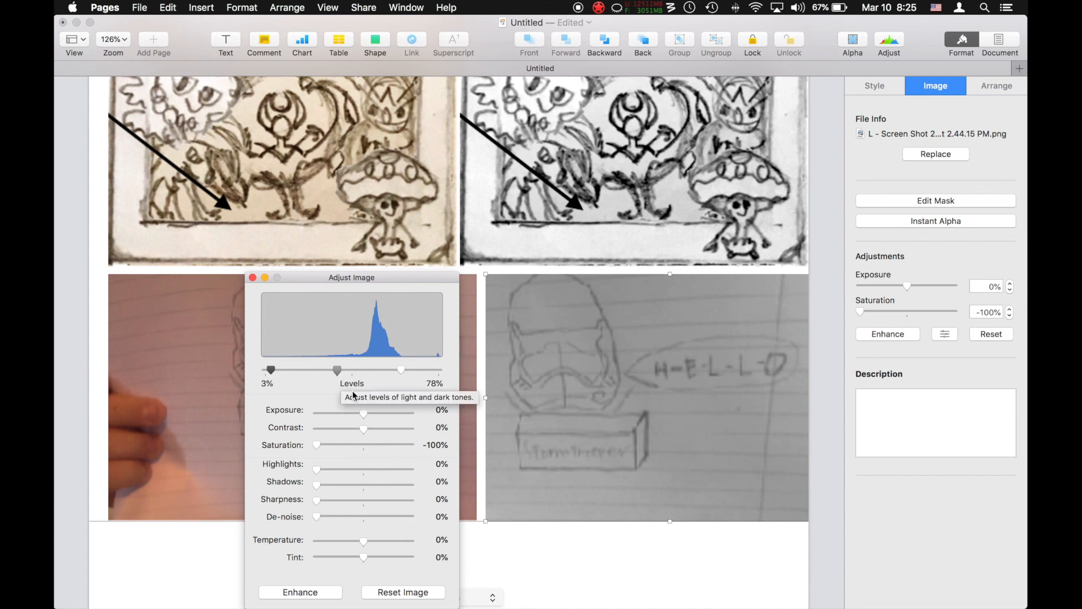
# Set the right-hand stormtrooper drawing's contrast to 31% and its white level to 66%
pyautogui.moveTo(364, 428); pyautogui.dragTo(382, 432)
pyautogui.moveTo(401, 370); pyautogui.dragTo(379, 369)
pyautogui.click(253, 277)
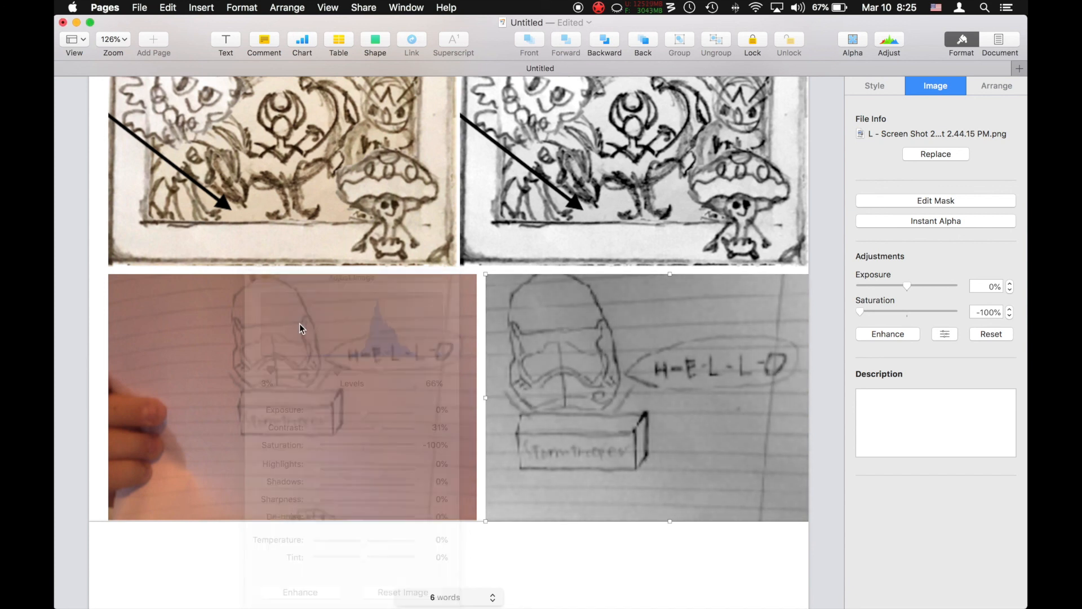
pyautogui.click(431, 552)
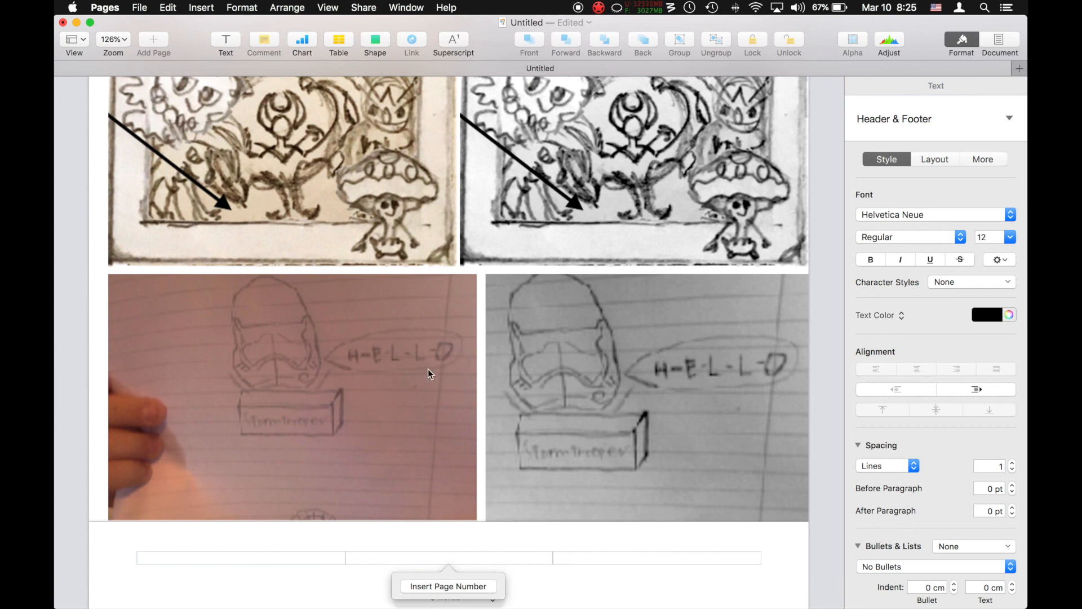
# Compare the edited creatures, tower and soldier drawings with their originals, checking the adjustments of the tower and right-hand soldier copies
pyautogui.scroll(3, 499, 332)
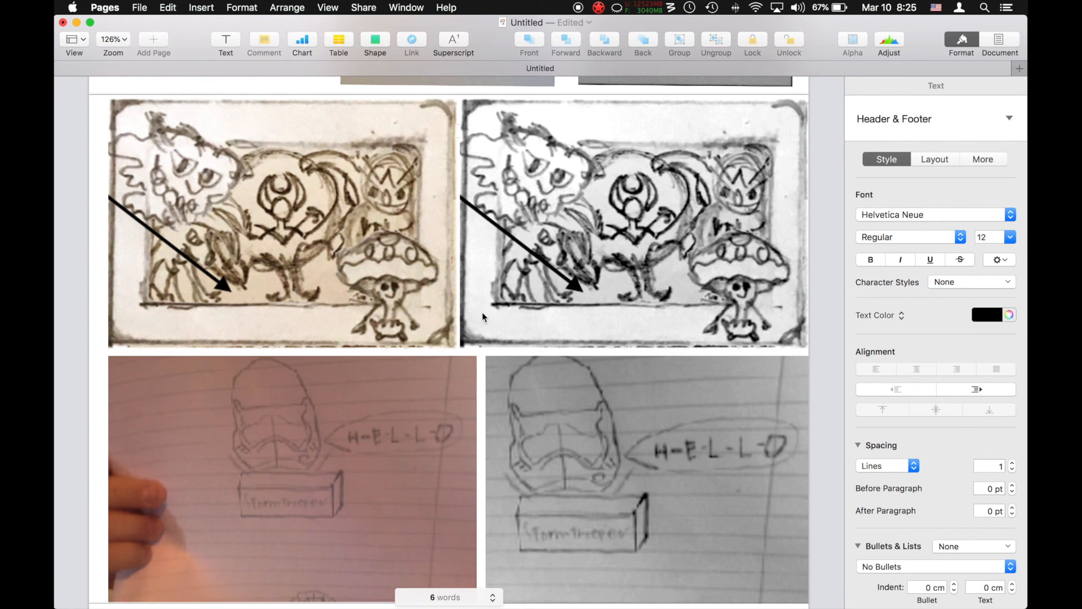
pyautogui.scroll(10, 341, 436)
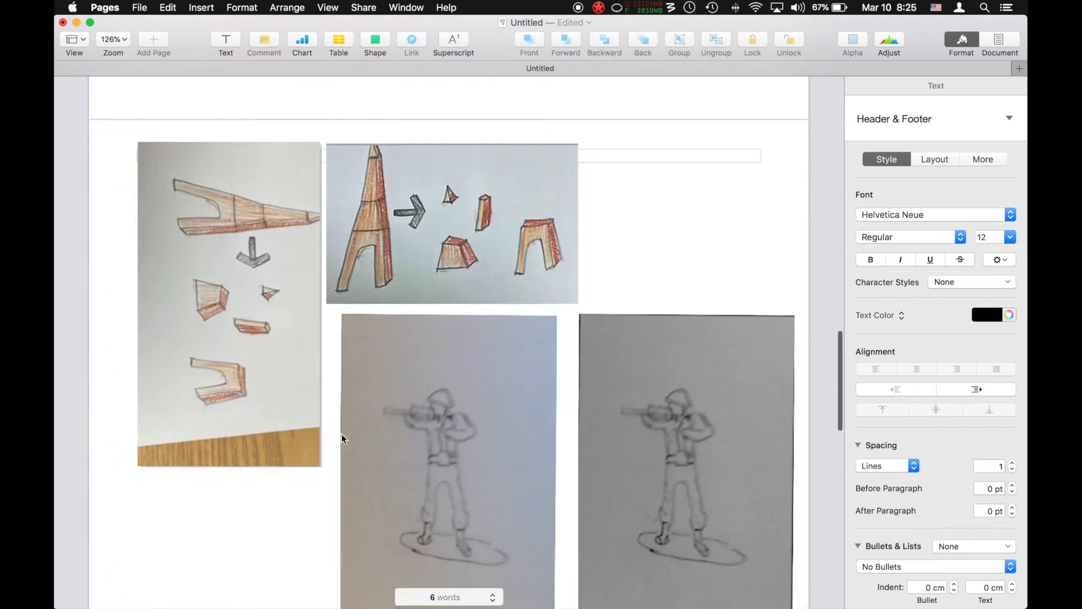
pyautogui.scroll(1, 342, 434)
pyautogui.click(409, 257)
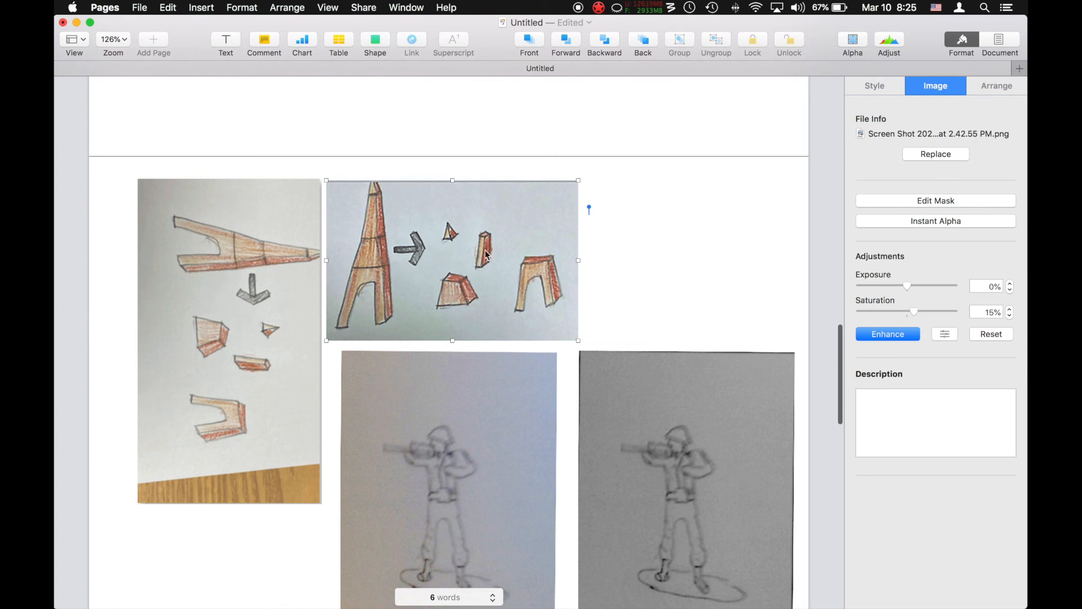
pyautogui.scroll(-4, 465, 390)
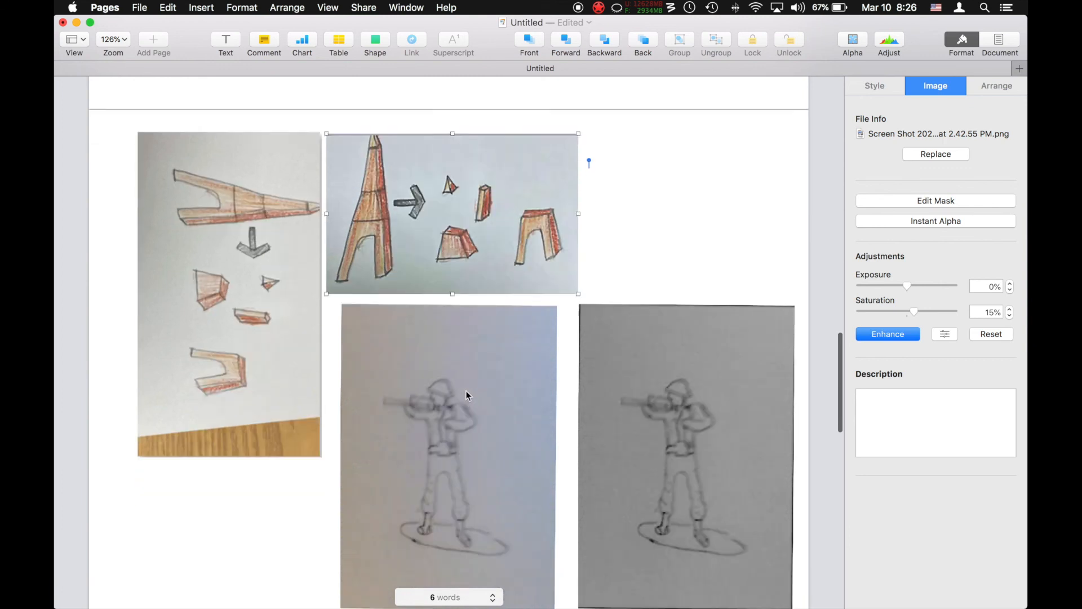
pyautogui.click(636, 351)
pyautogui.click(492, 350)
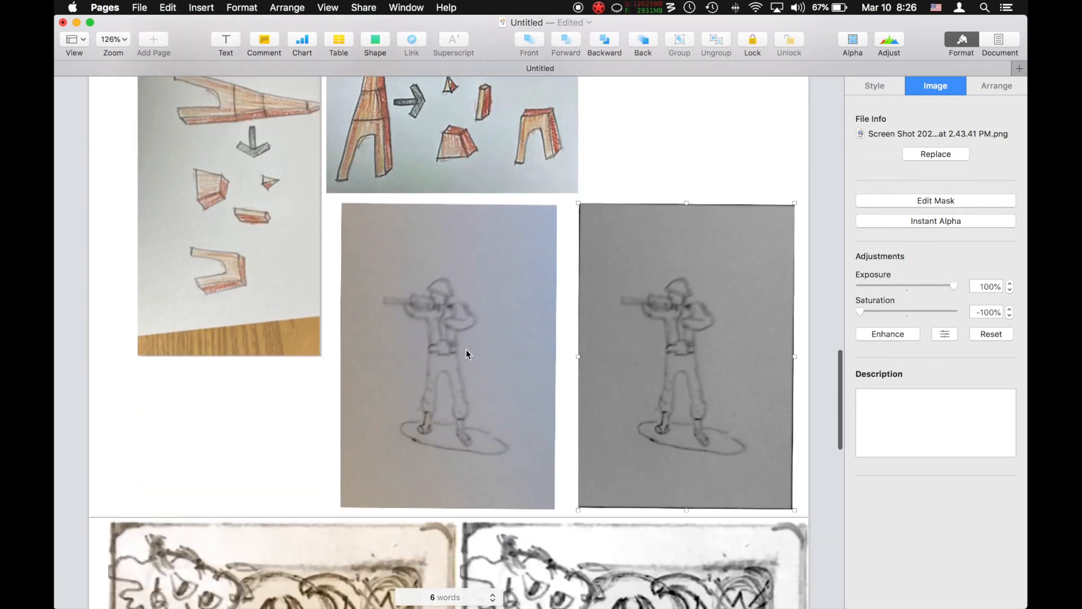